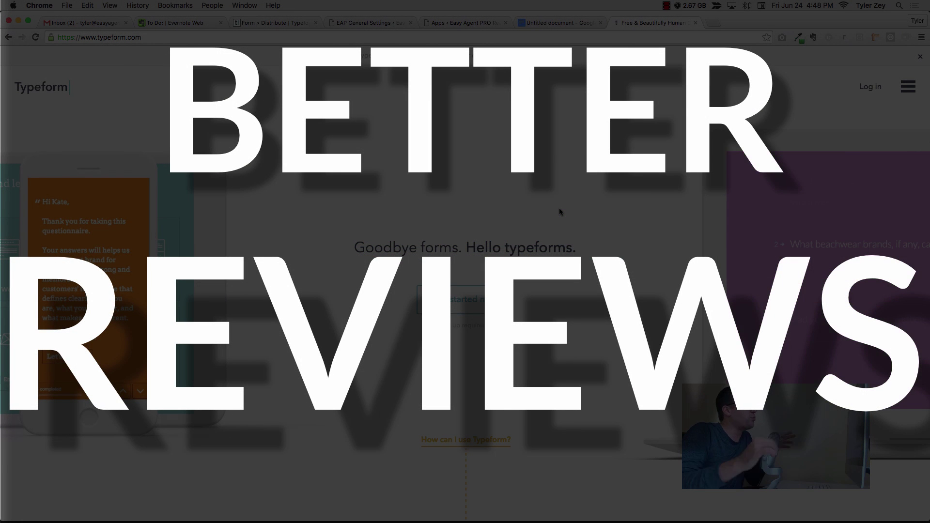
- Check the Typeform homepage, then return to the Google Doc with the client's testimonial-form question
click(580, 28)
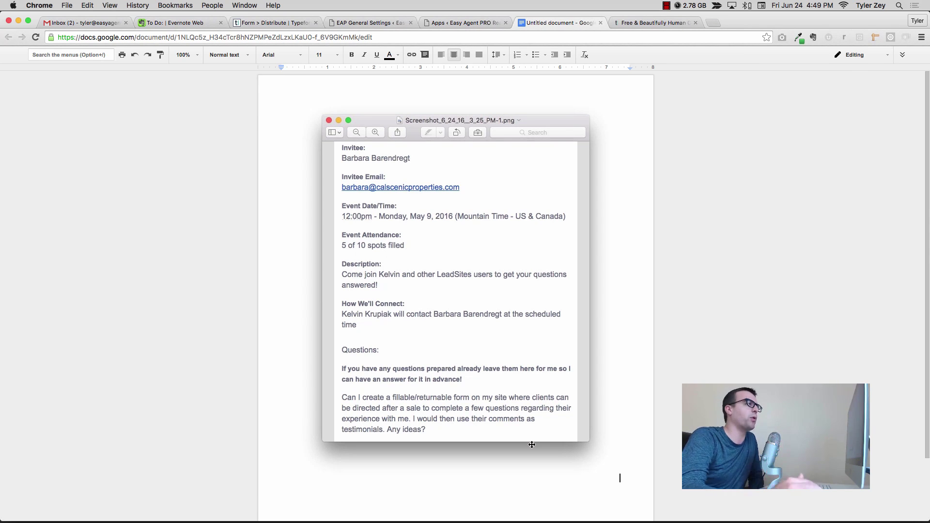
click(662, 22)
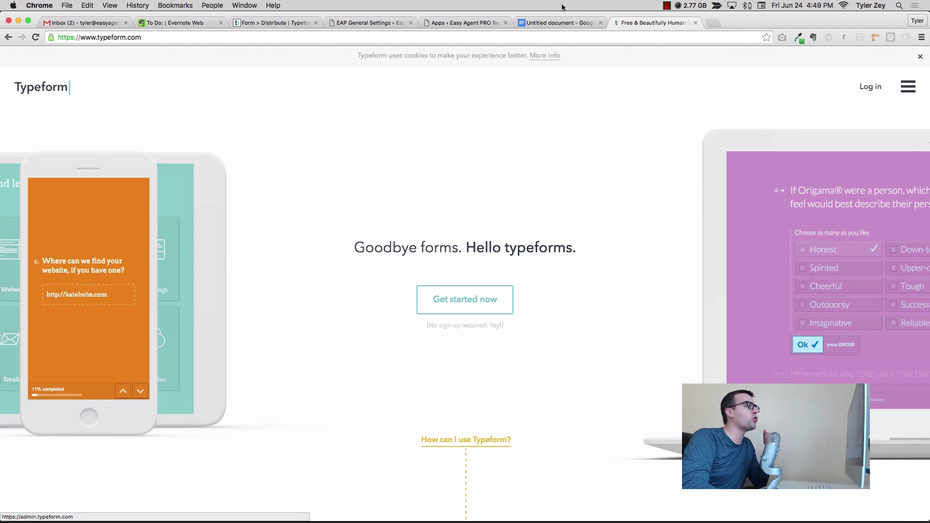
click(535, 24)
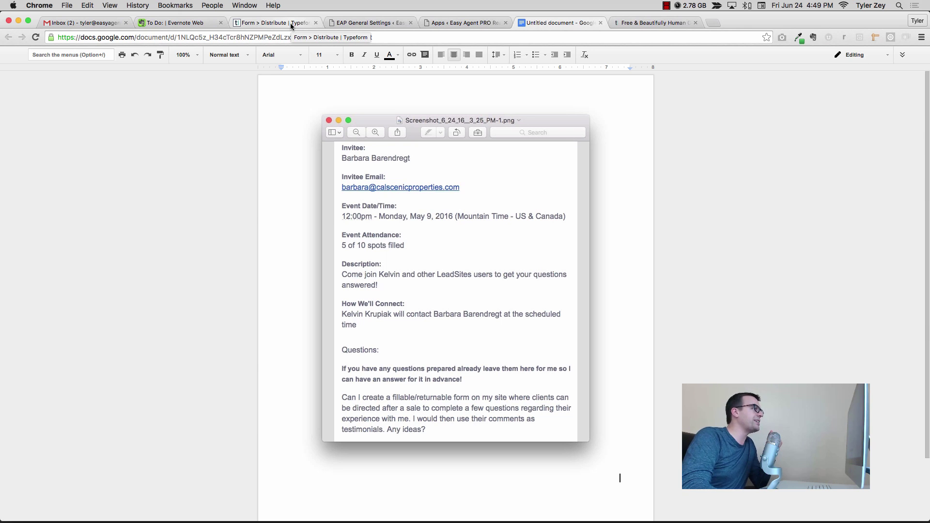
- Add a new Typeform workspace named 'review'
click(291, 26)
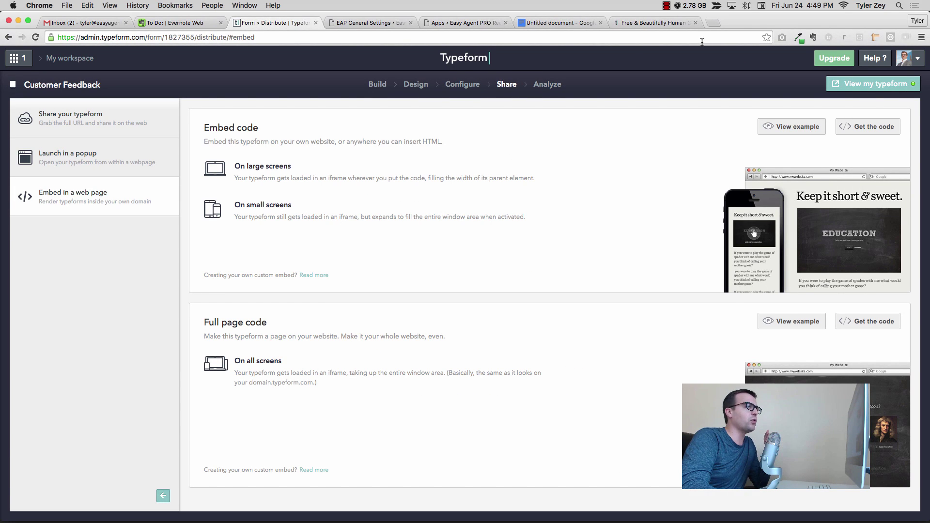
click(19, 63)
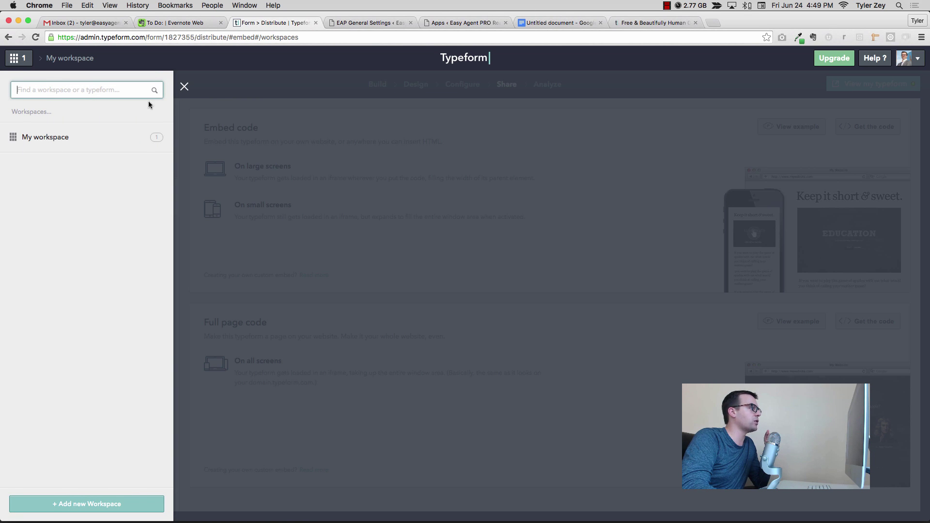
mouse_move(45, 136)
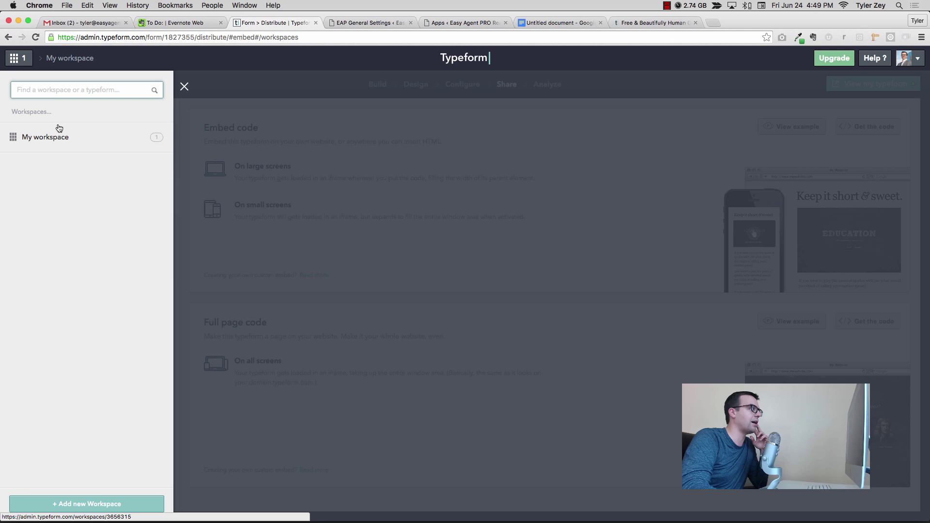
click(87, 502)
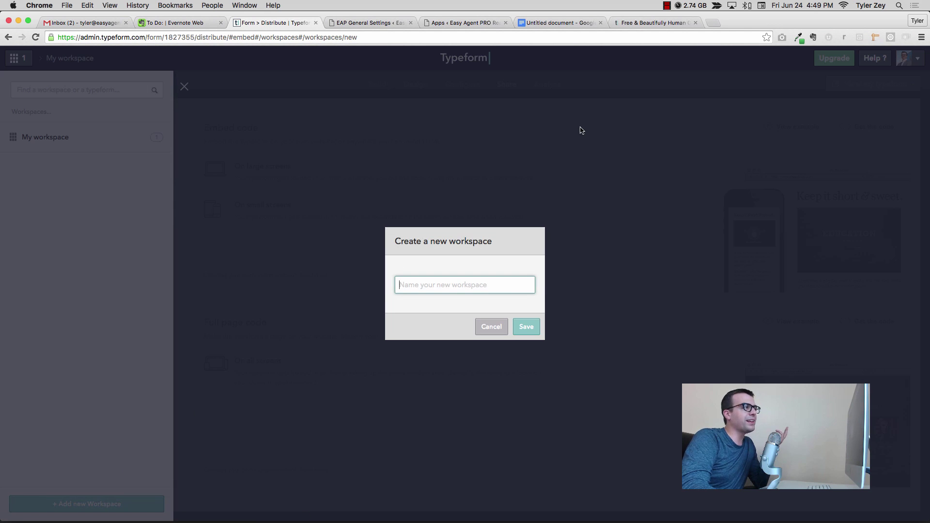
text(revi)
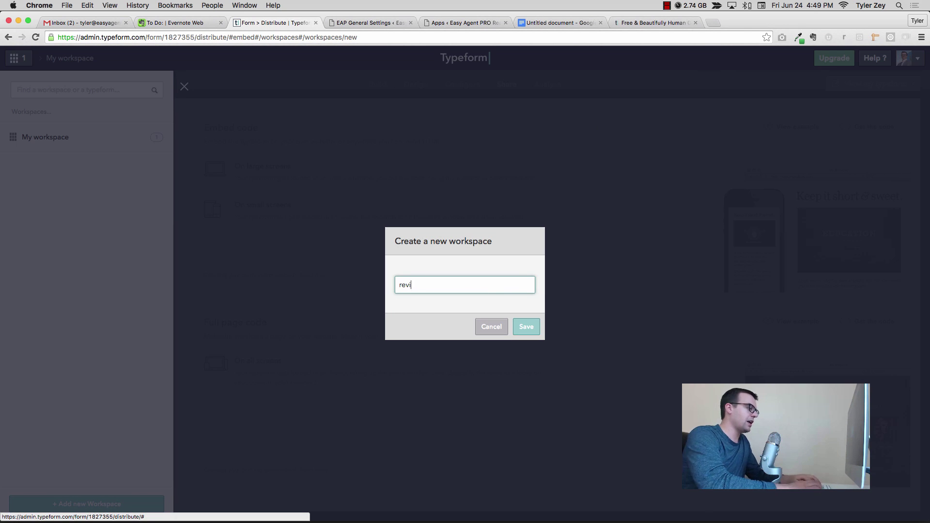
text(ew)
key(Return)
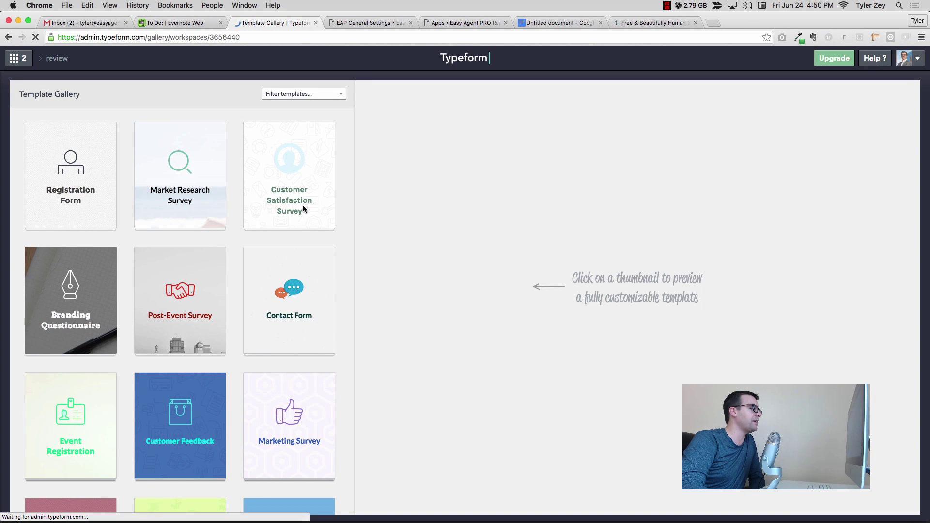
- Compare the Customer Satisfaction Survey and Customer Feedback templates, then create the form from Customer Feedback
click(305, 185)
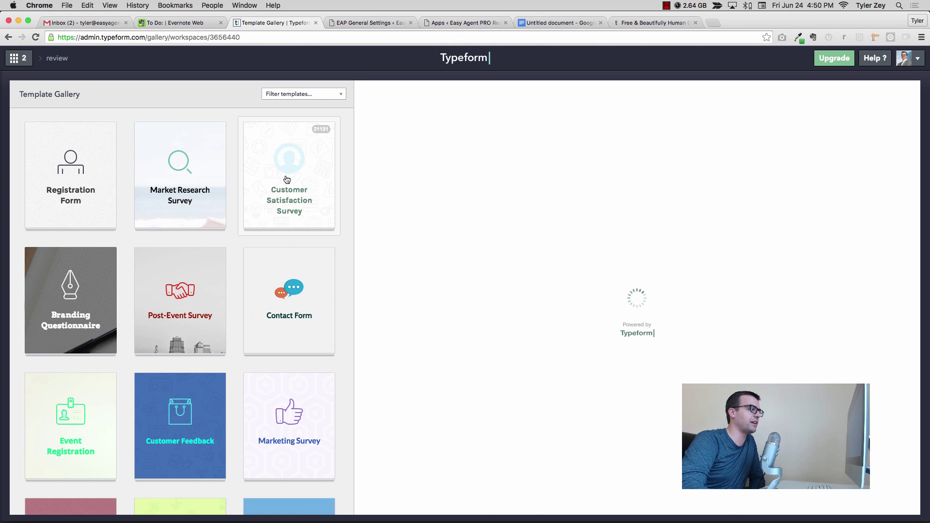
click(193, 407)
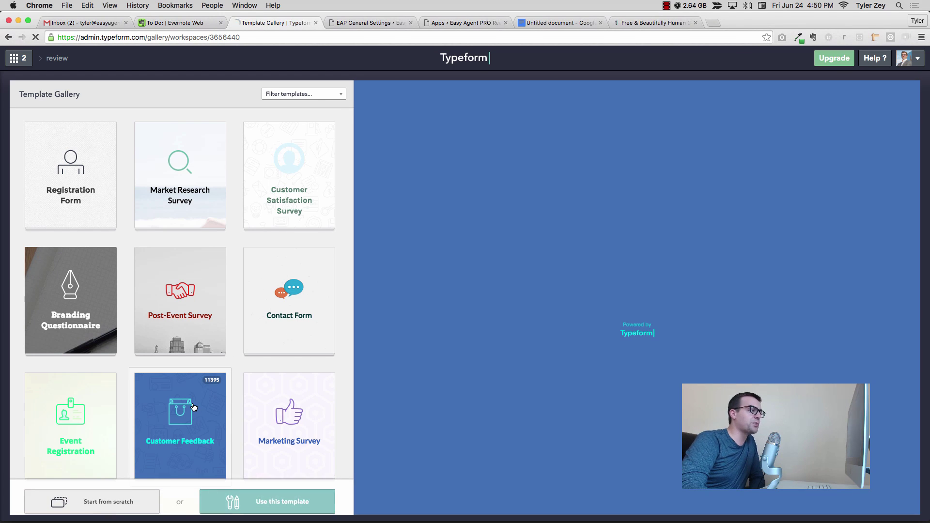
scroll(193, 407, down, 3)
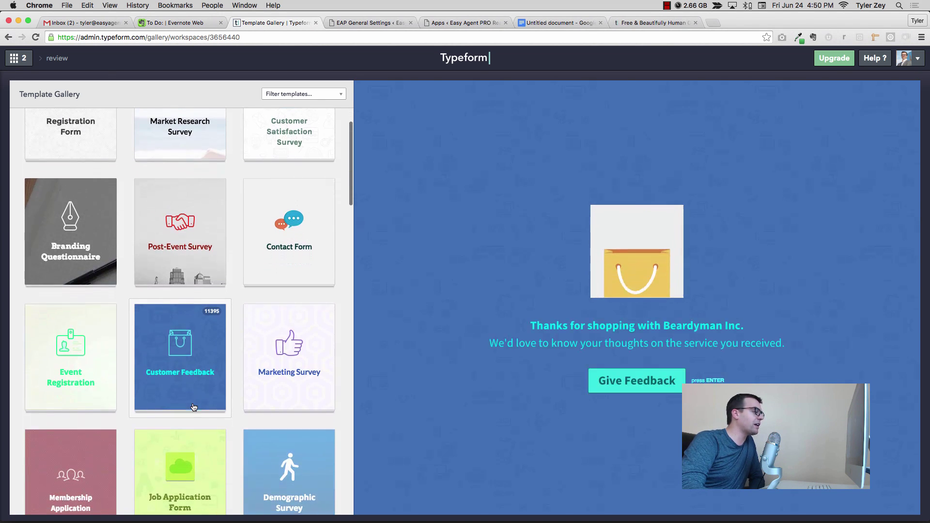
scroll(201, 360, up, 3)
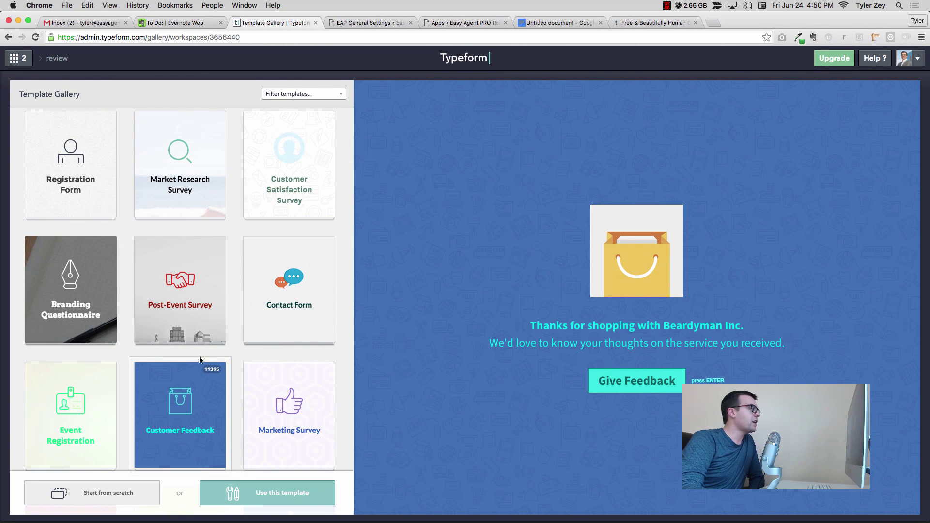
click(274, 186)
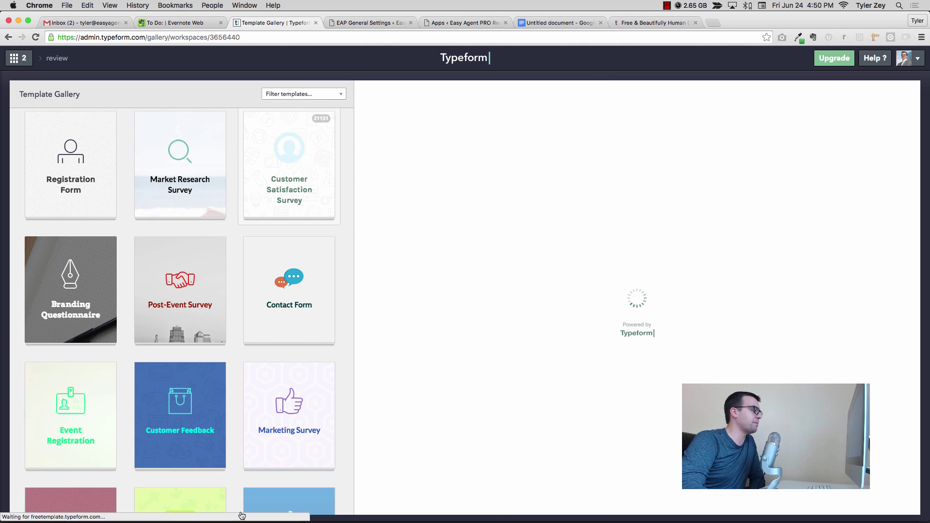
scroll(196, 433, down, 3)
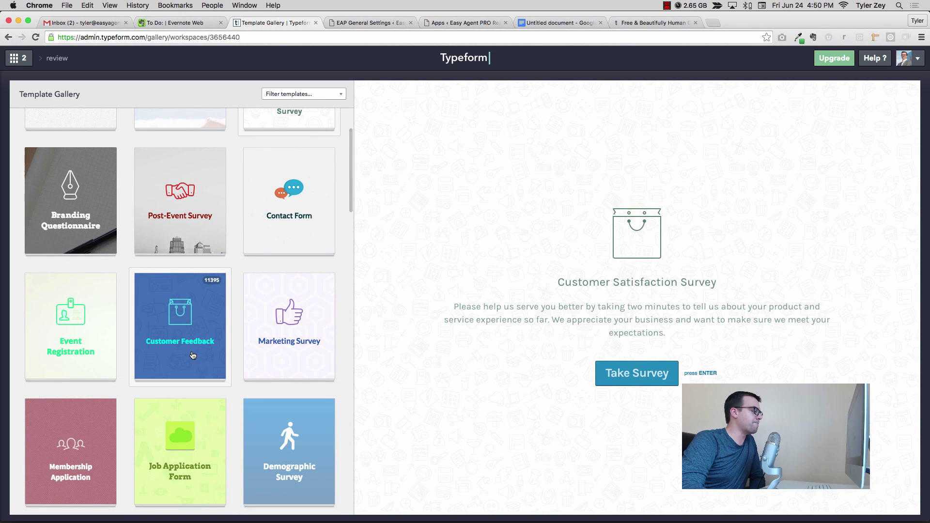
click(193, 355)
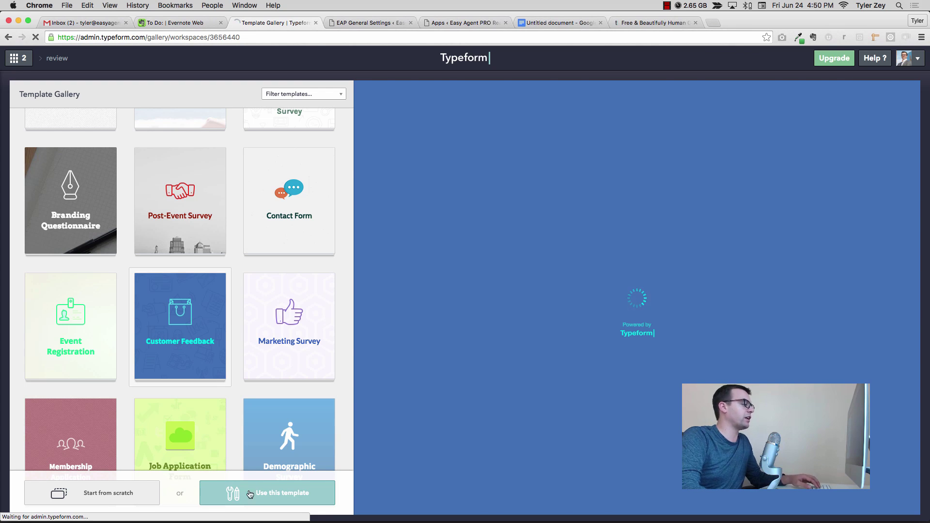
click(253, 493)
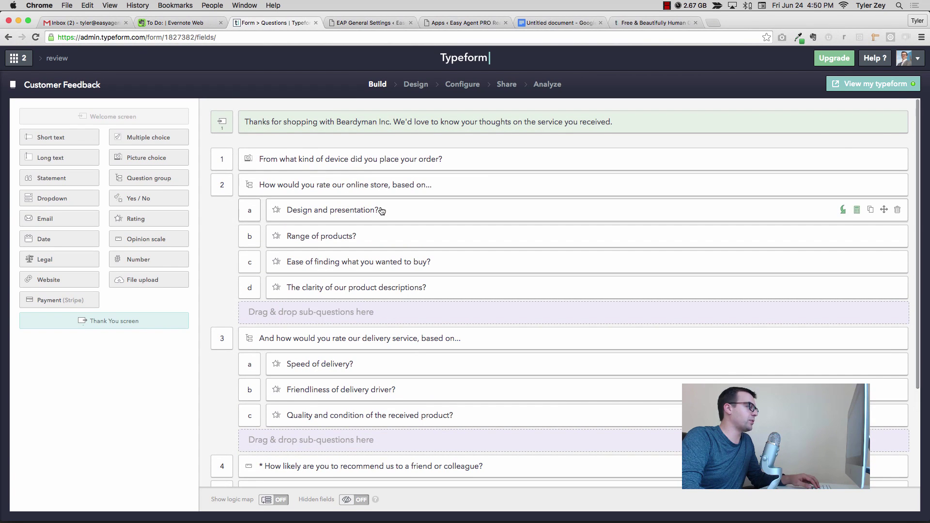
mouse_move(363, 185)
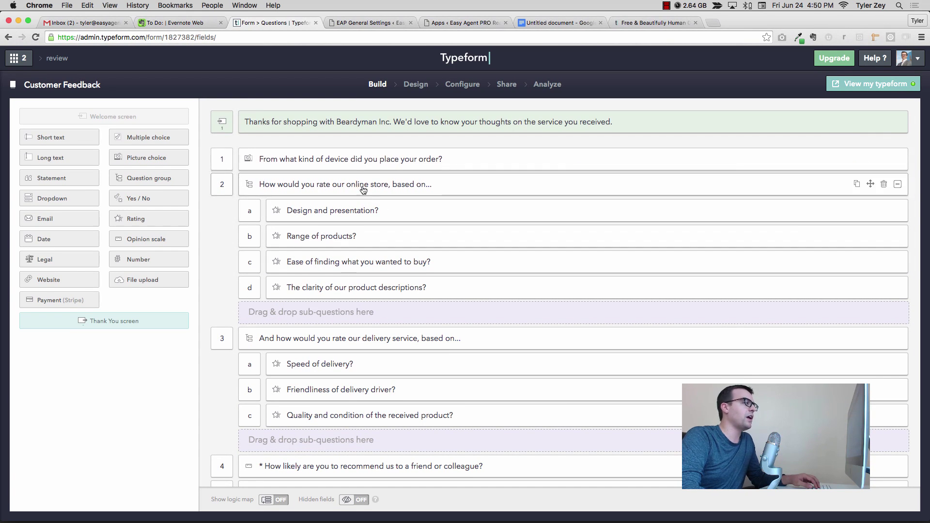
- Inspect question 1's device choices, including the Smartwatch label, and close it unchanged
scroll(349, 311, down, 1)
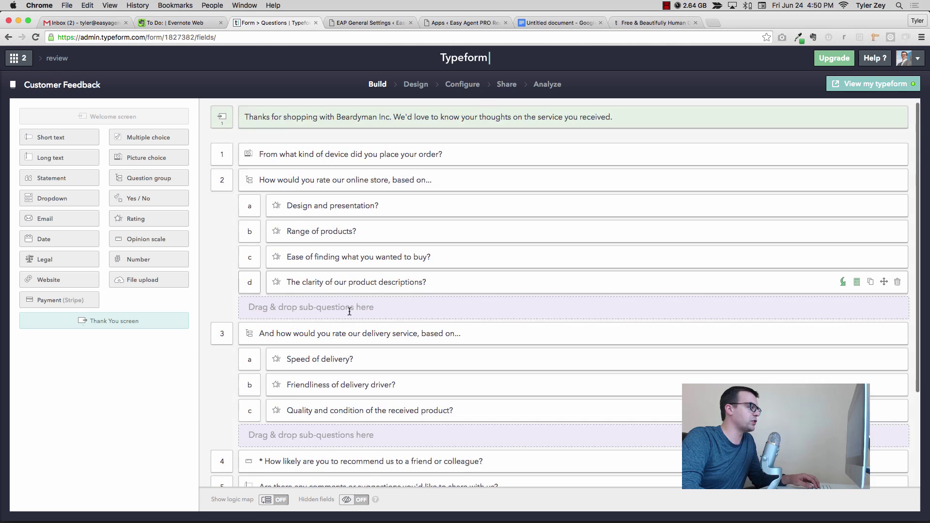
scroll(349, 312, down, 3)
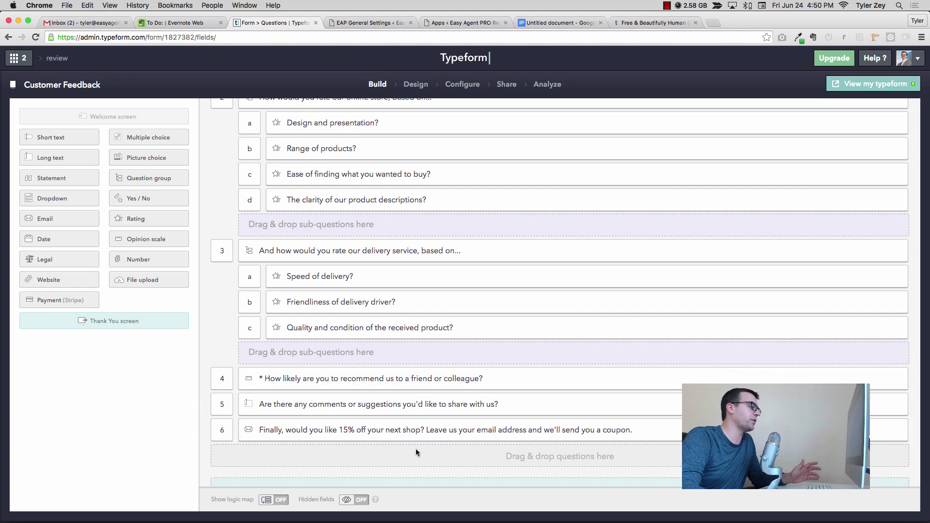
scroll(415, 450, up, 3)
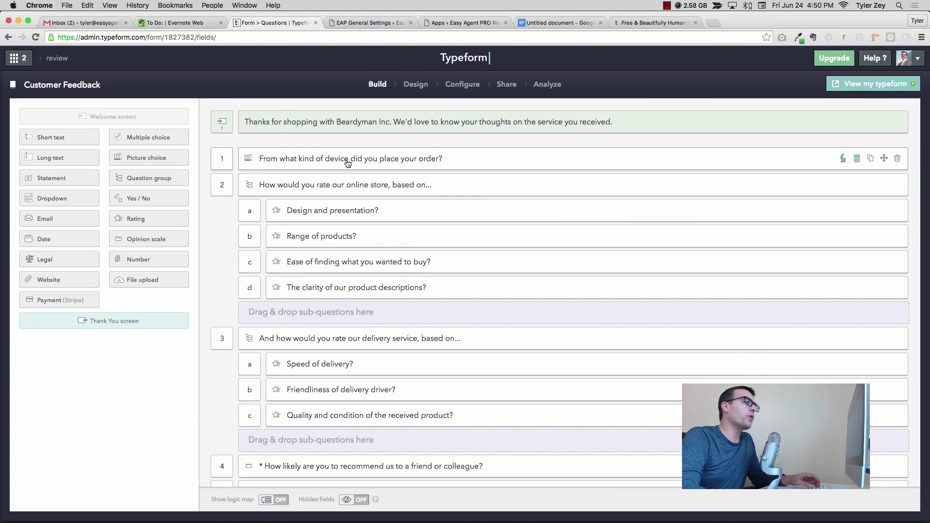
click(817, 163)
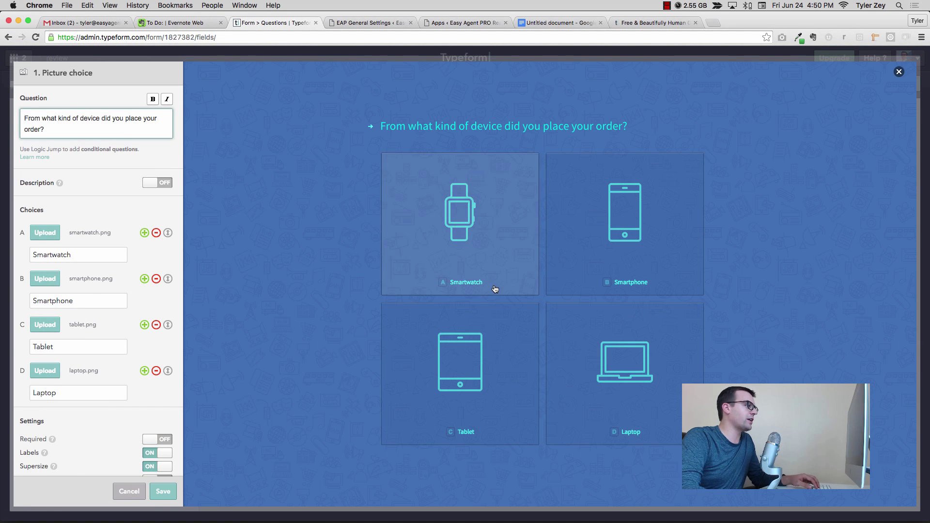
click(70, 257)
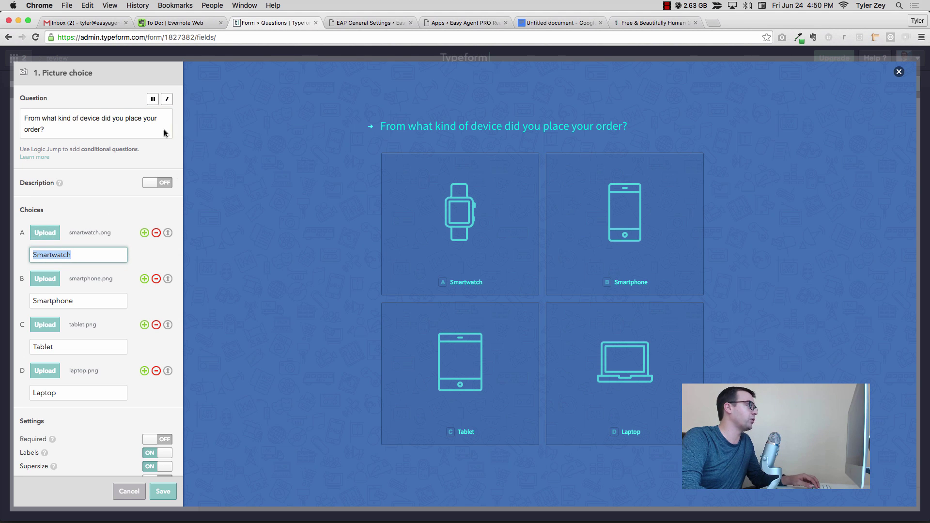
click(899, 73)
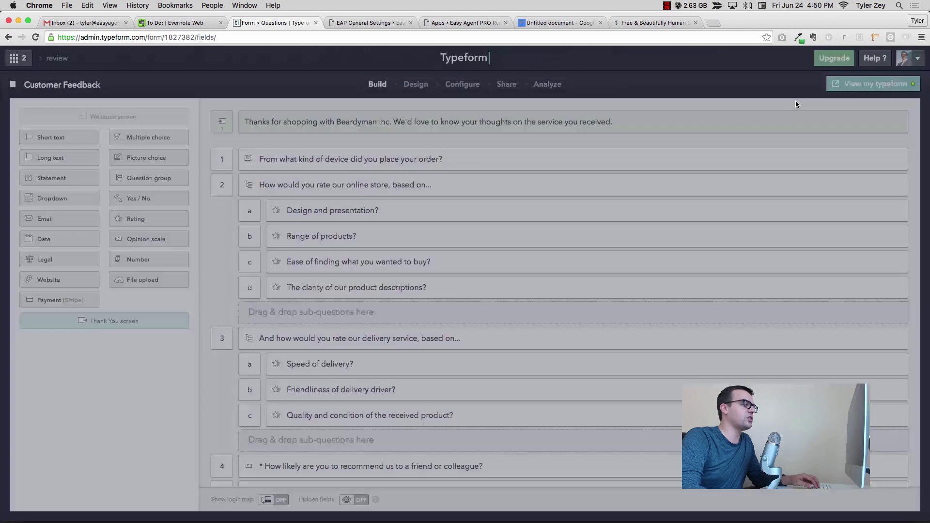
- Scroll through the remaining template questions of the Customer Feedback form
scroll(317, 287, down, 3)
scroll(317, 287, down, 2)
scroll(317, 287, up, 3)
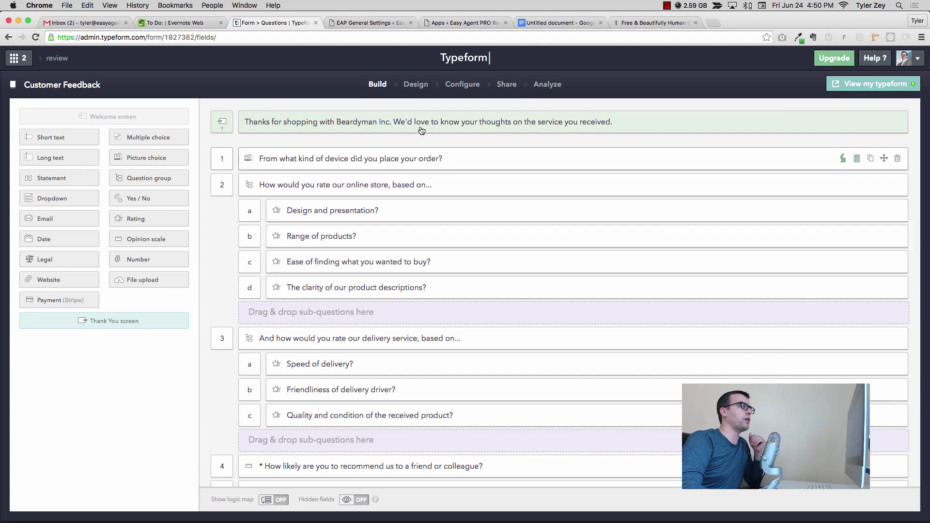
mouse_move(493, 121)
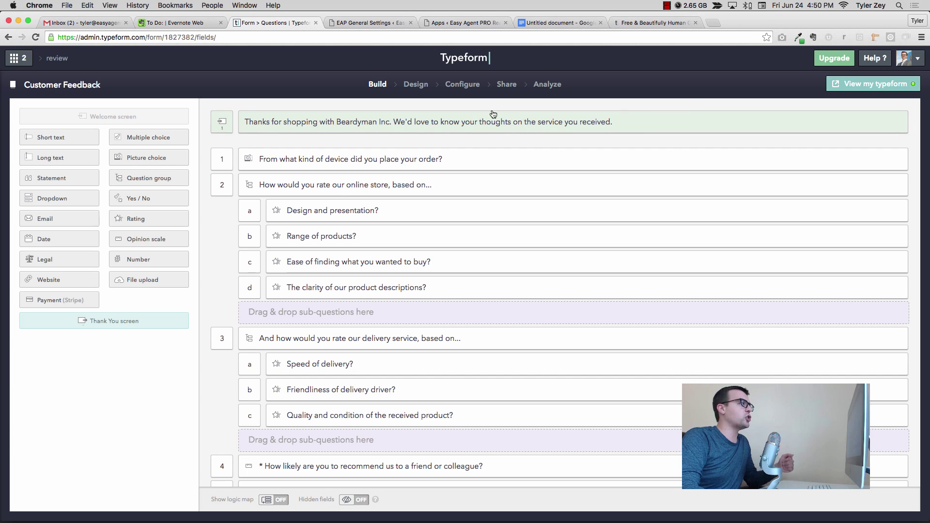
scroll(329, 206, down, 3)
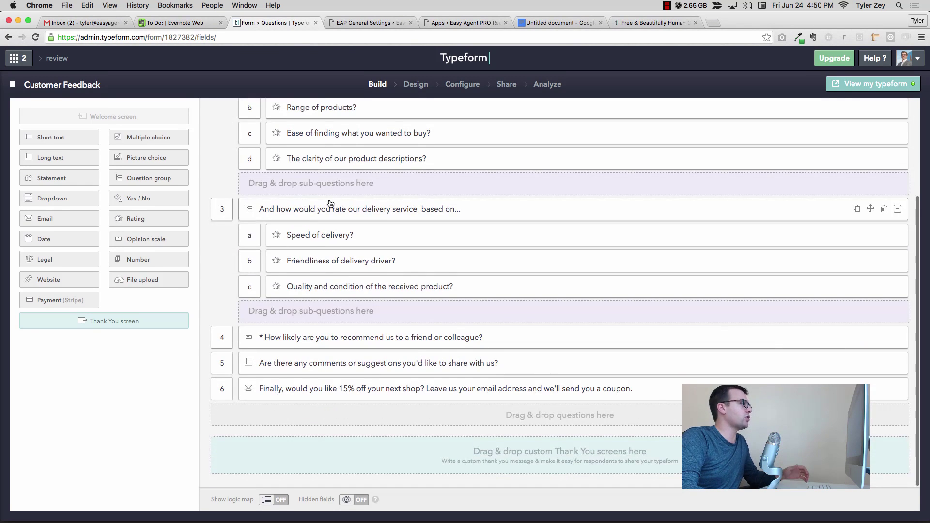
scroll(330, 206, up, 3)
scroll(417, 313, down, 3)
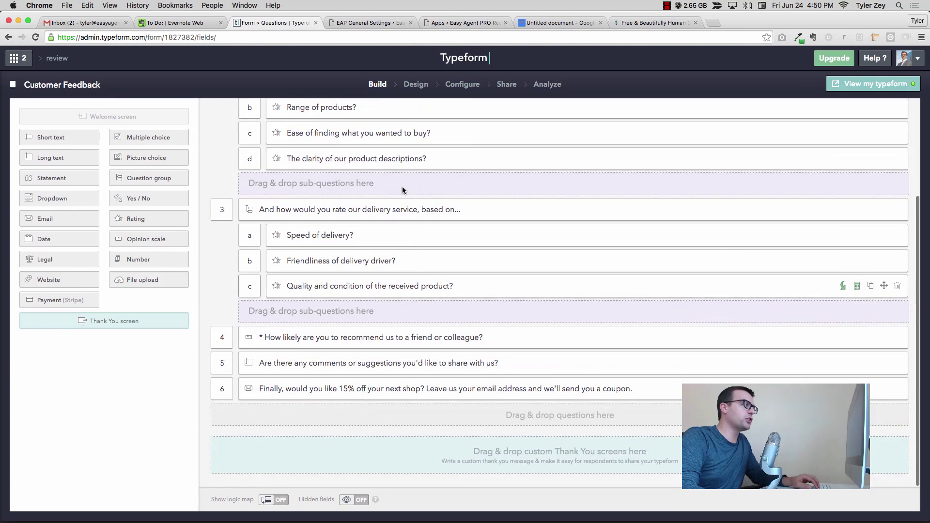
scroll(384, 176, up, 3)
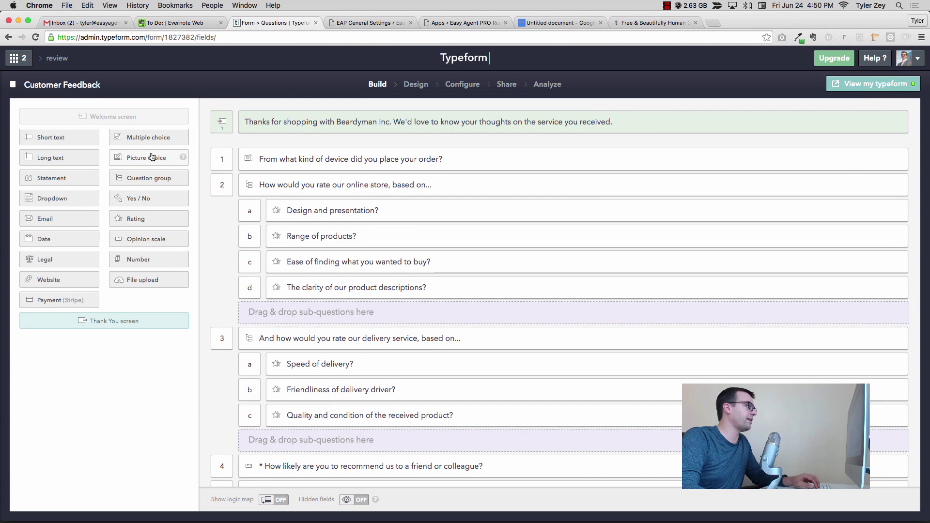
- Insert a short-text question 'Did you find me helpful?' as question 2 and save it
drag(61, 138, 272, 183)
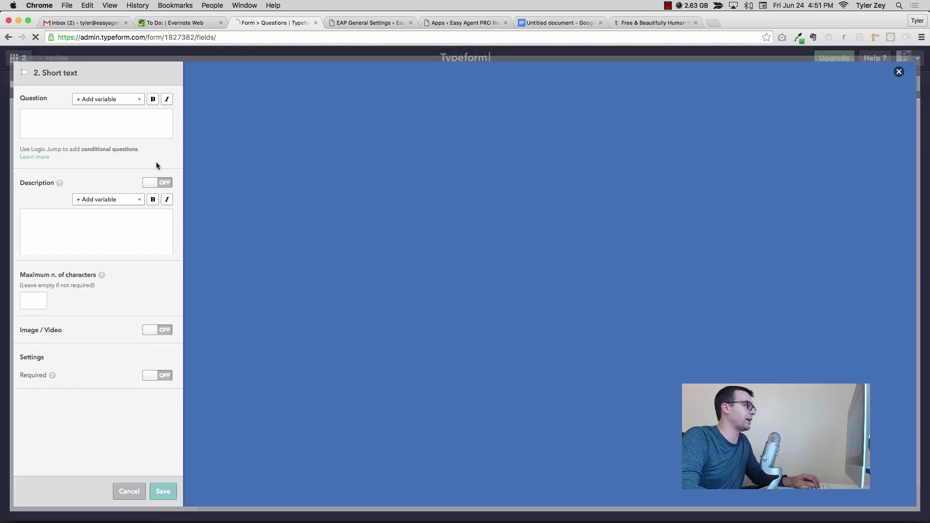
click(87, 128)
text(Did you find me helpfu)
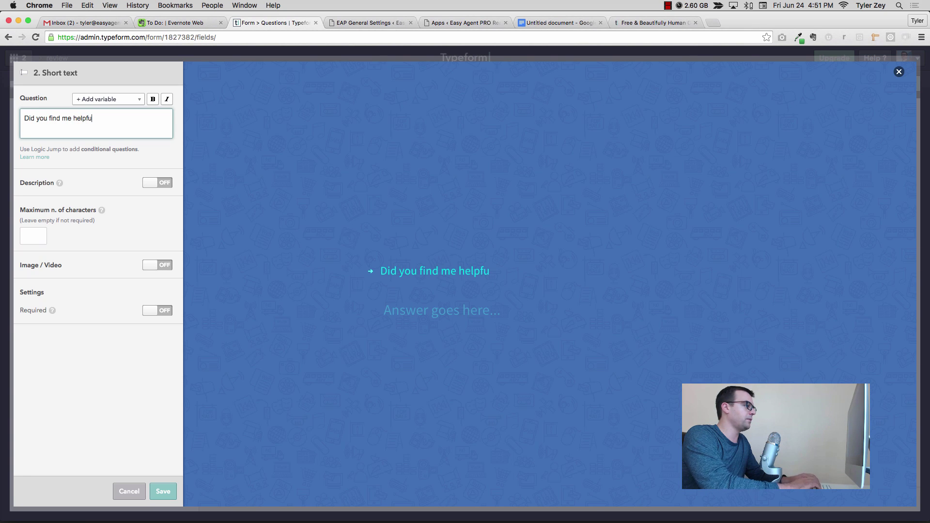
text(l?)
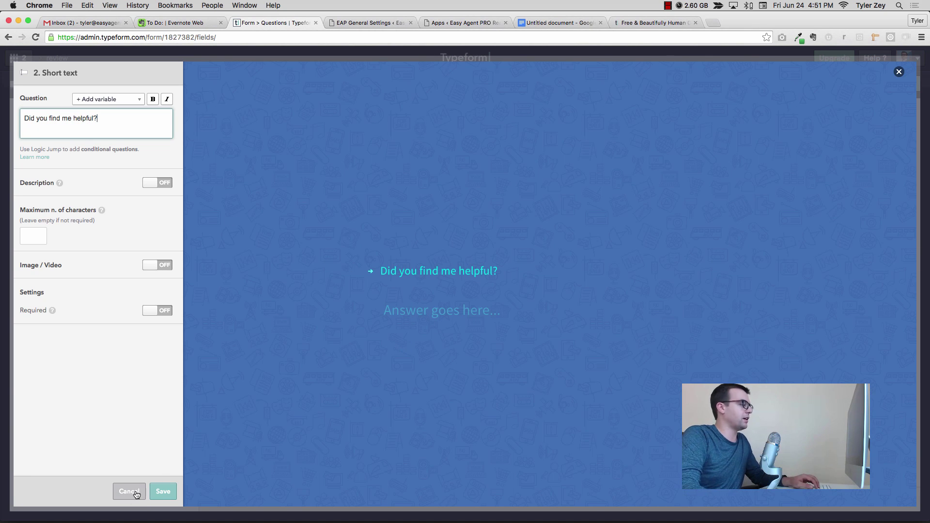
click(162, 492)
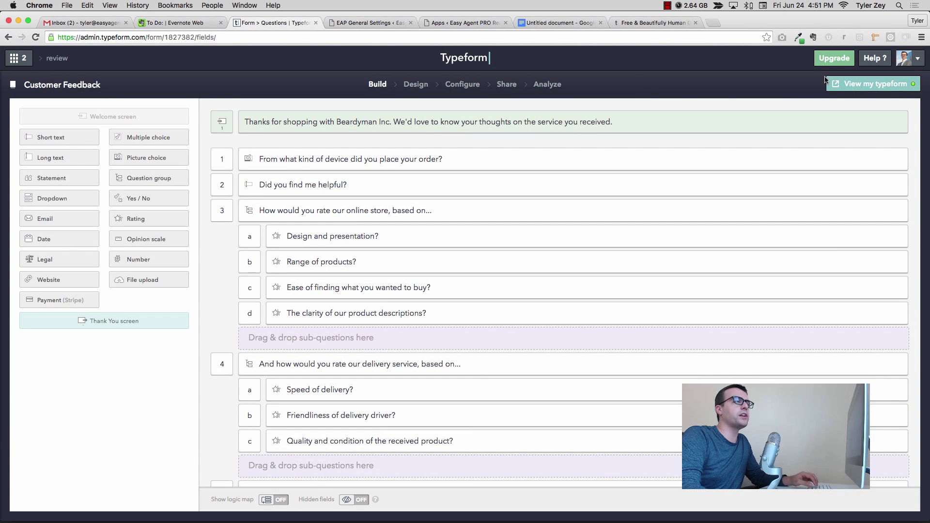
- Open the live typeform and copy its web address
click(861, 83)
click(239, 37)
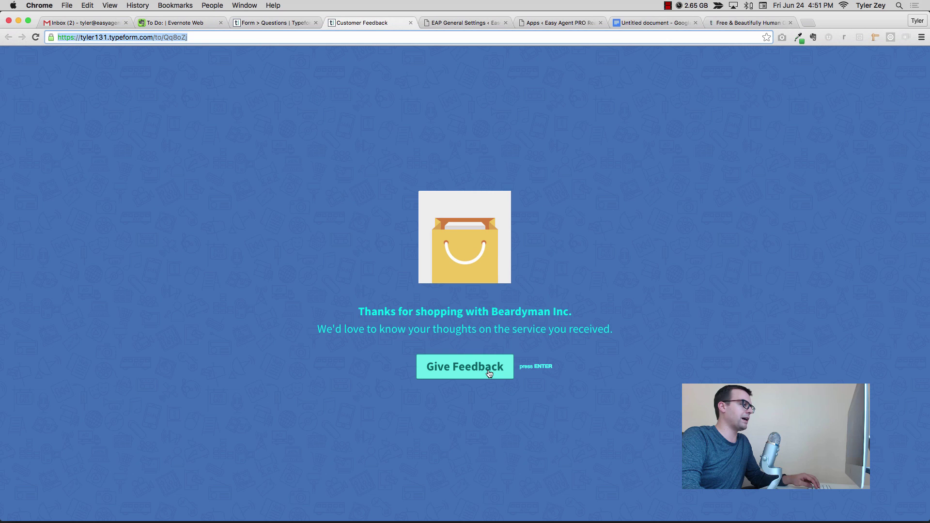
click(158, 41)
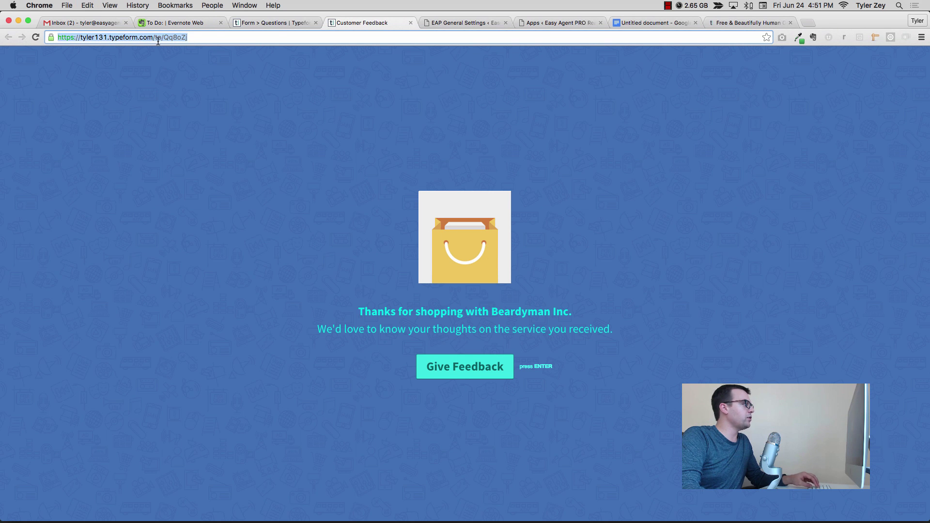
click(415, 53)
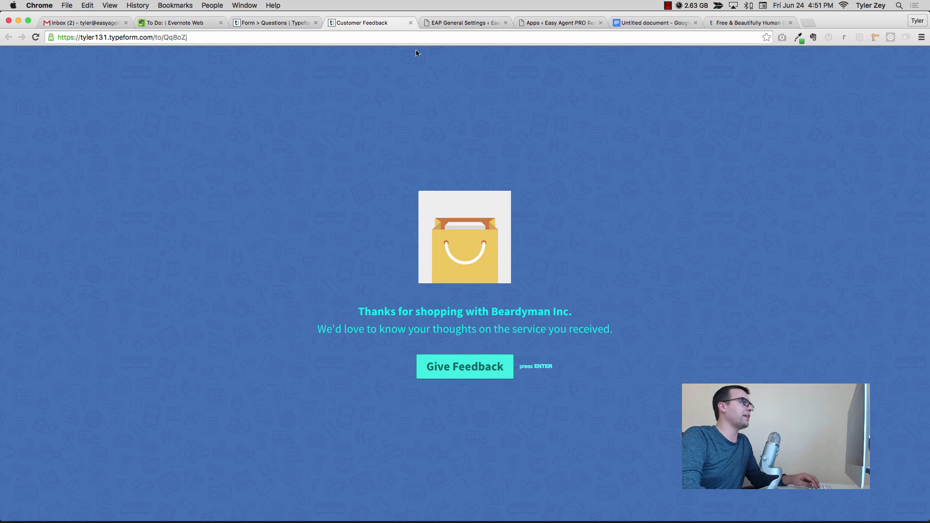
- Add a custom menu link 'Leave A Review' pointing to the pasted typeform URL
click(443, 22)
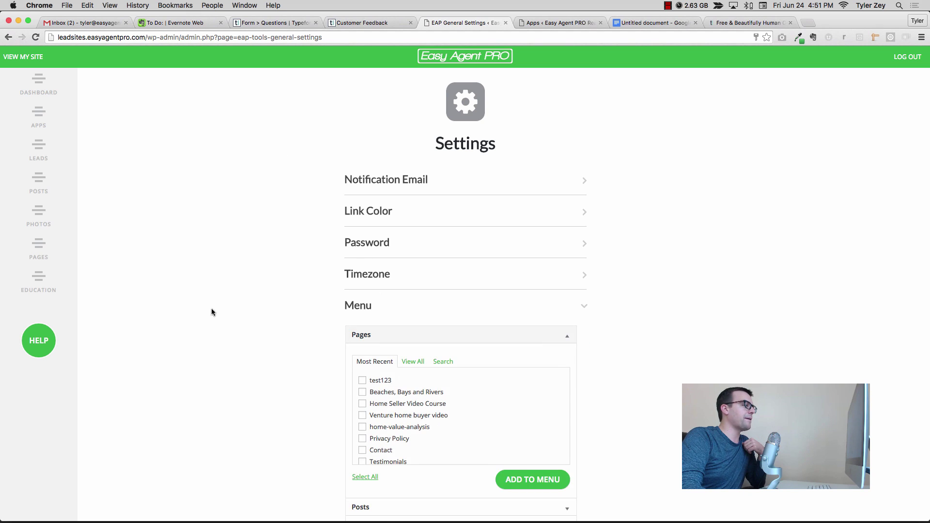
scroll(204, 310, down, 3)
scroll(194, 308, down, 2)
click(378, 395)
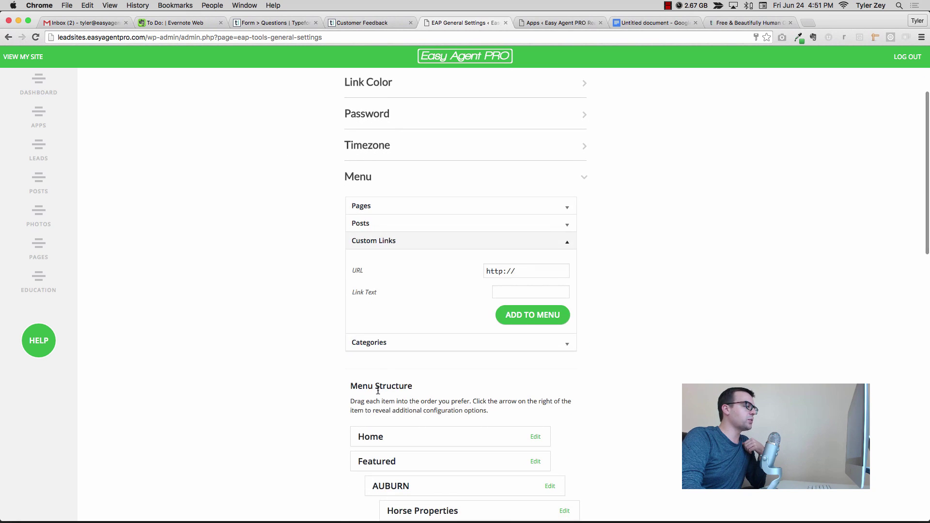
click(517, 274)
key(super+a)
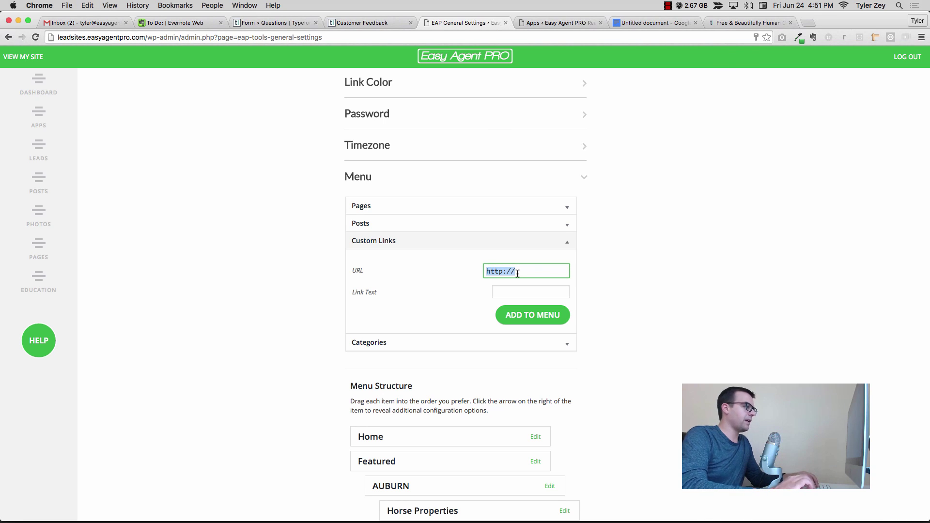
text(https://tyler131.typeform.com/to/Qq8oZj)
key(Tab)
text(Leave A R)
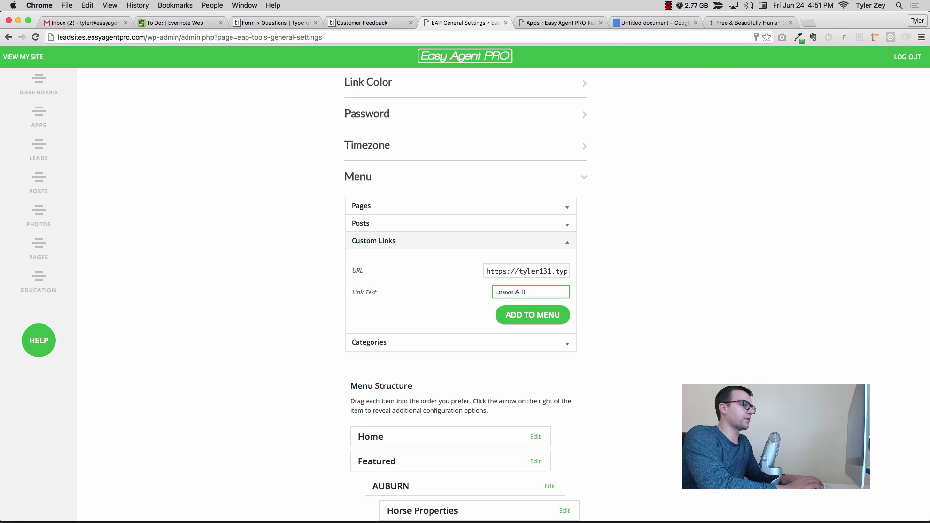
text(eview)
click(565, 319)
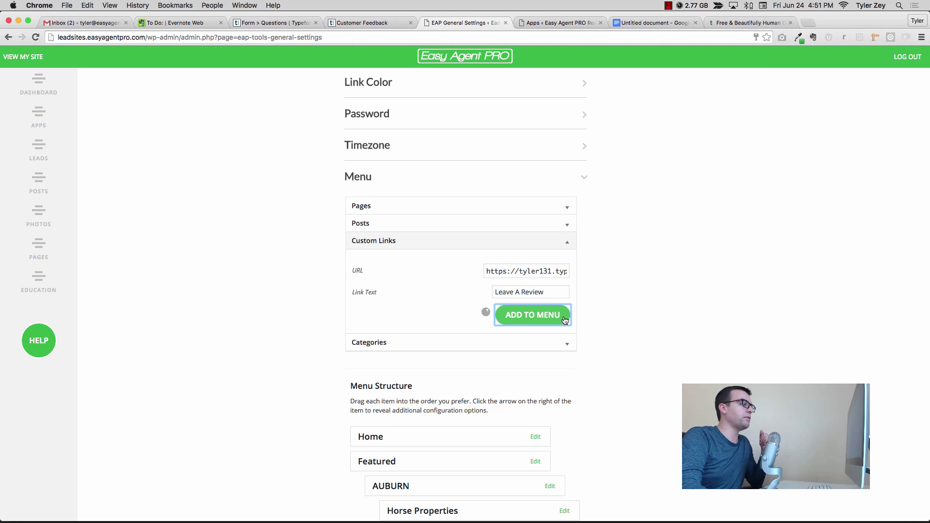
- Nest Leave A Review as a sub-item under Contact and save the menu settings
scroll(669, 312, down, 5)
scroll(669, 312, down, 6)
scroll(669, 313, down, 4)
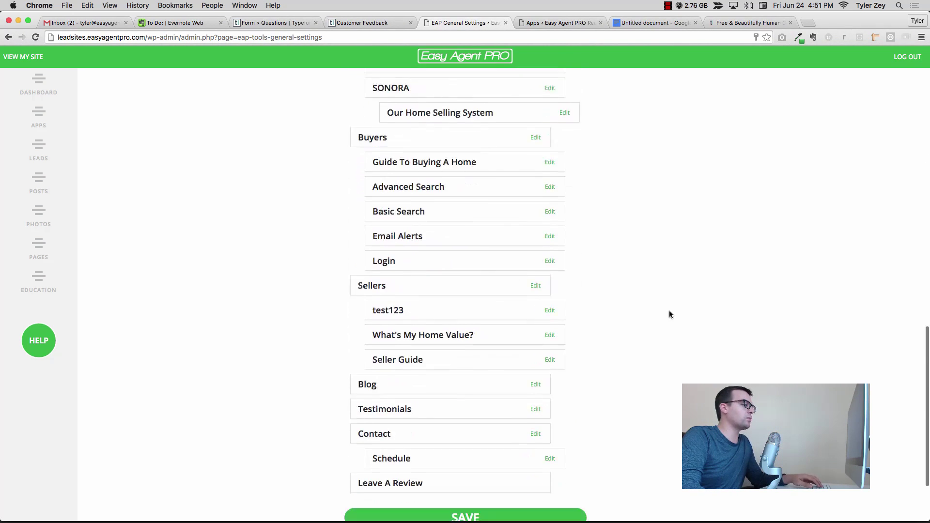
mouse_move(386, 439)
mouse_down()
mouse_move(414, 439)
mouse_move(380, 426)
mouse_move(380, 441)
mouse_up()
click(386, 473)
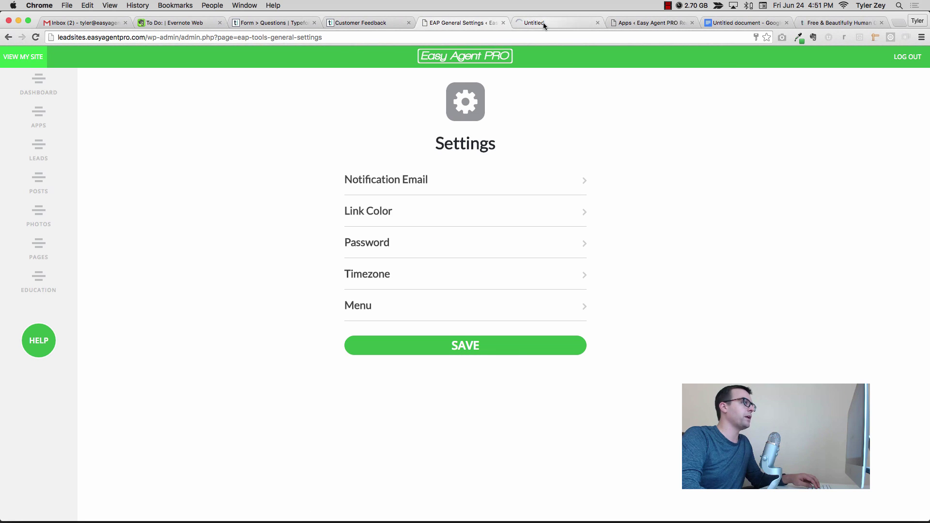
- Start the live survey, choose Smartwatch, and answer 'Yes! We loved working with you'
click(543, 22)
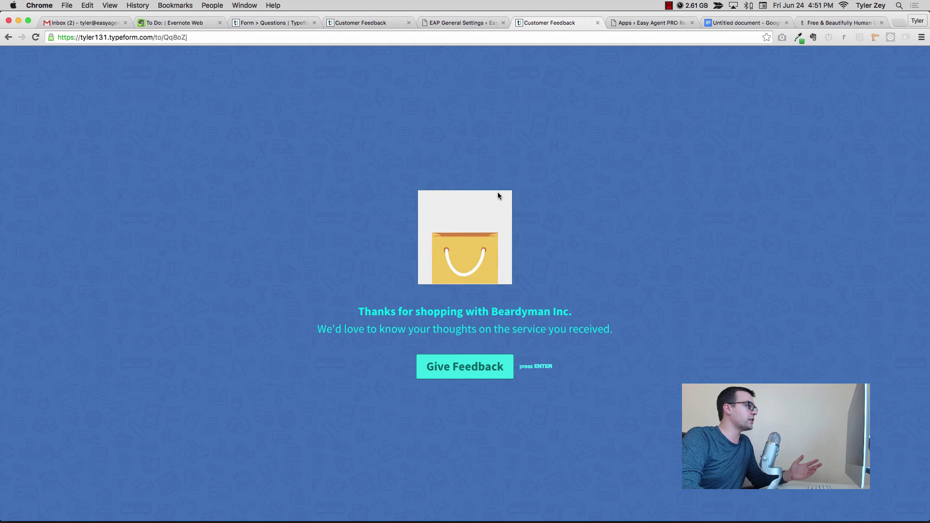
click(484, 307)
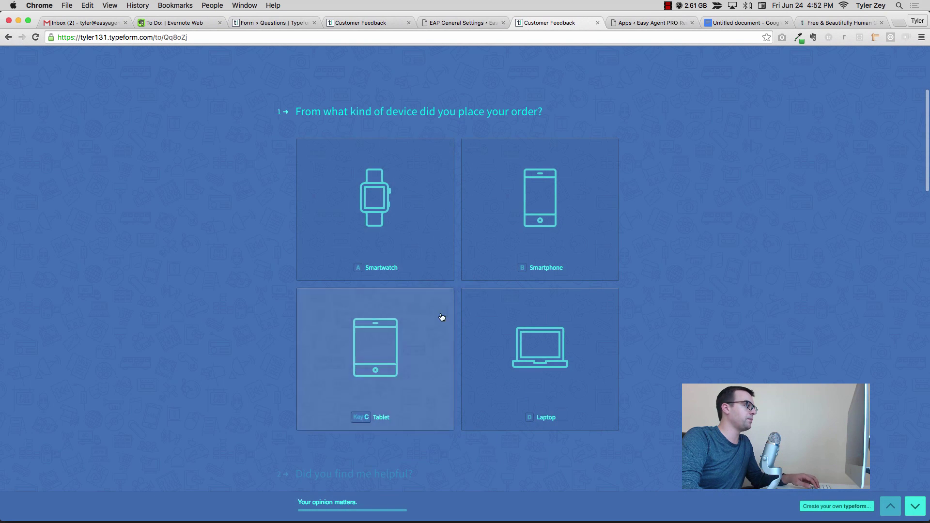
click(390, 202)
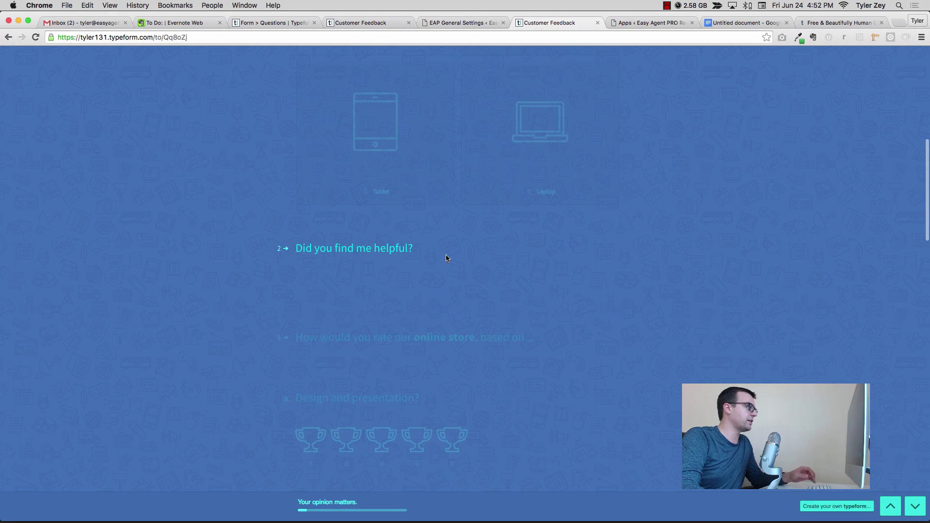
scroll(442, 258, up, 3)
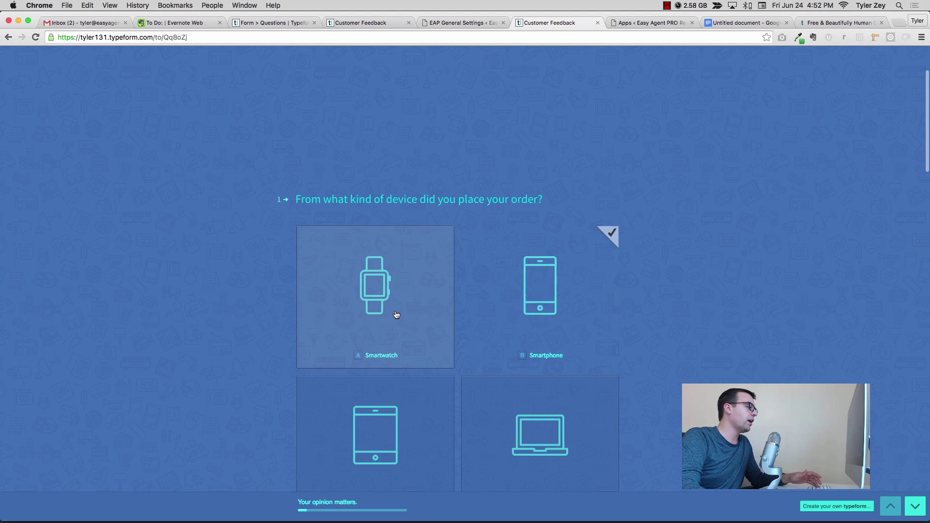
scroll(395, 315, down, 3)
text(Yes! We loved working)
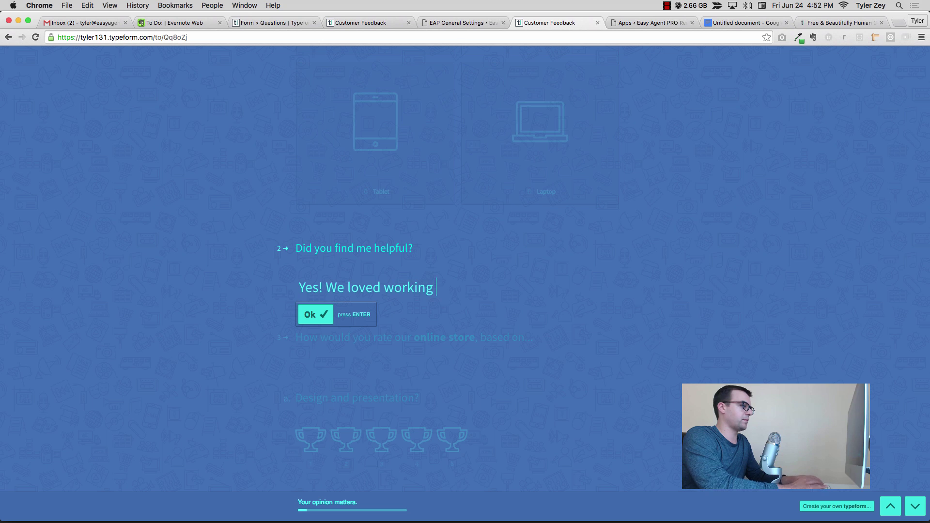
text(you)
key(Return)
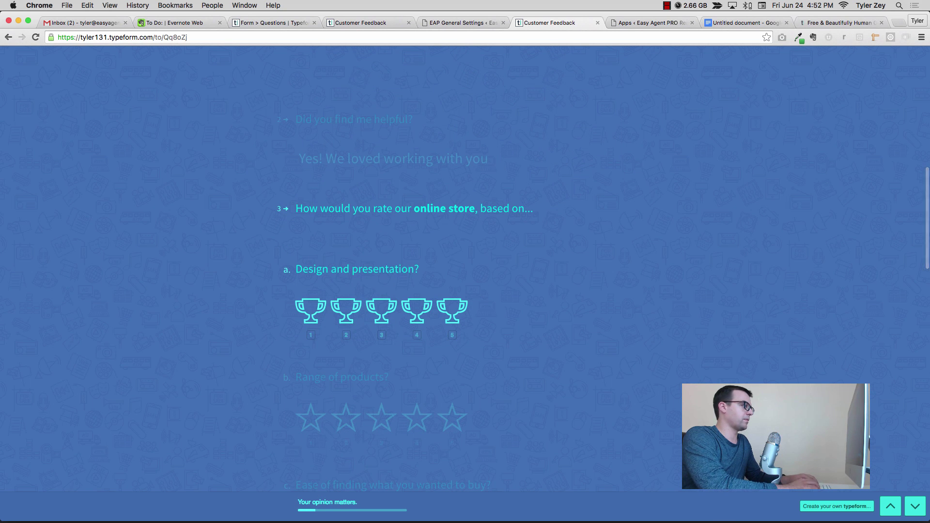
- Rate design four, products, finding, delivery and driver five, and descriptions two
click(416, 310)
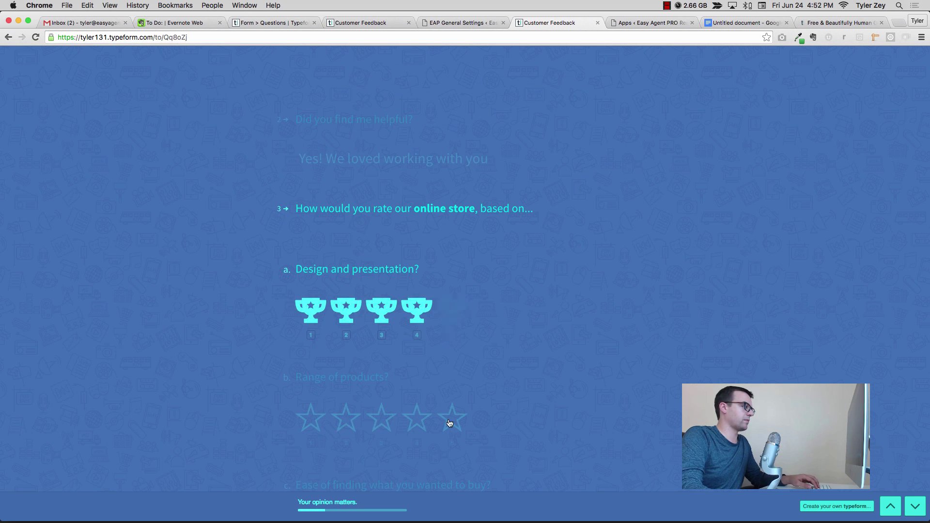
click(451, 287)
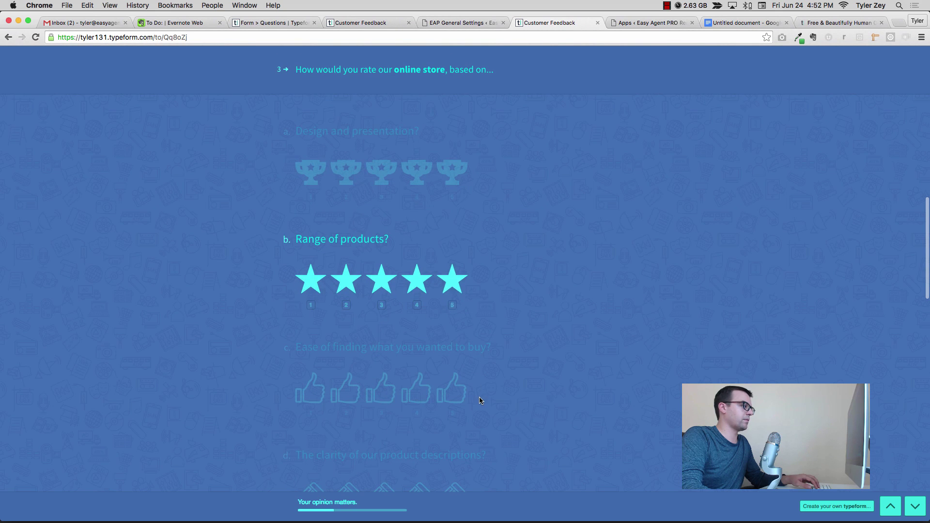
click(452, 288)
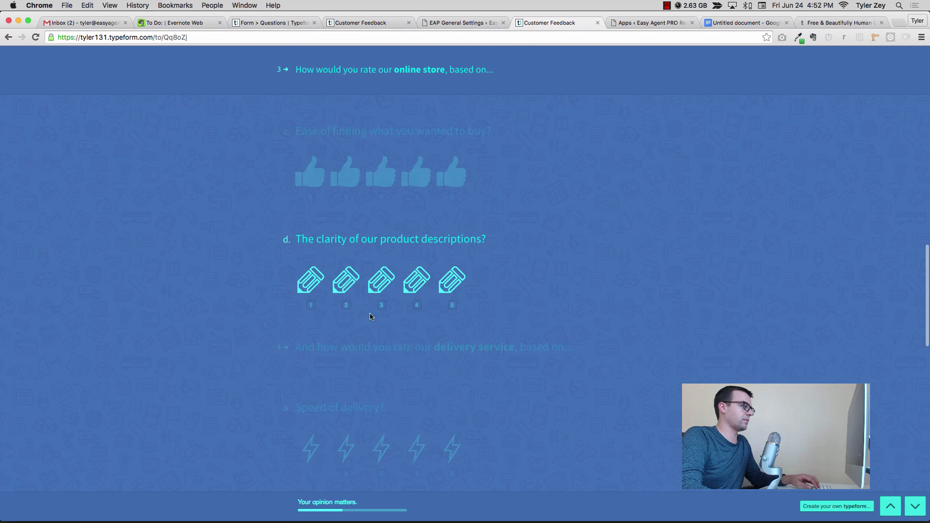
click(347, 289)
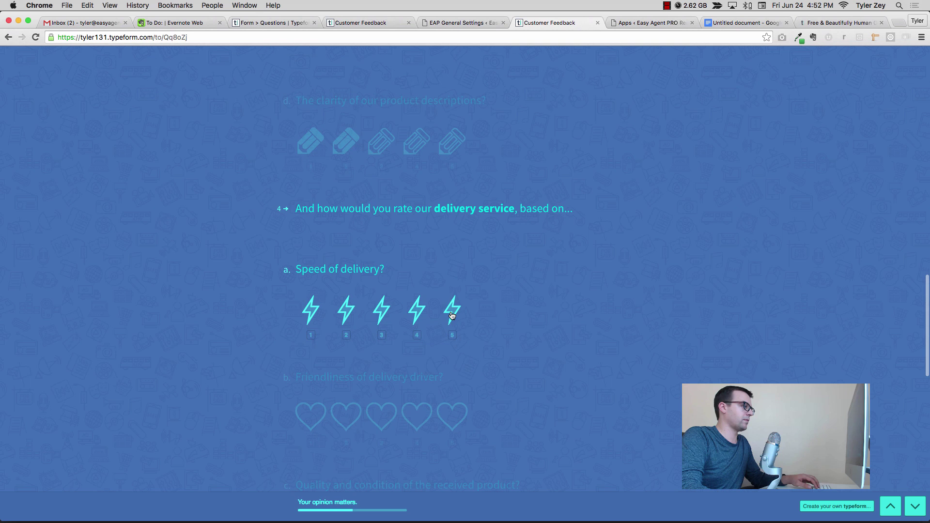
click(451, 316)
click(452, 294)
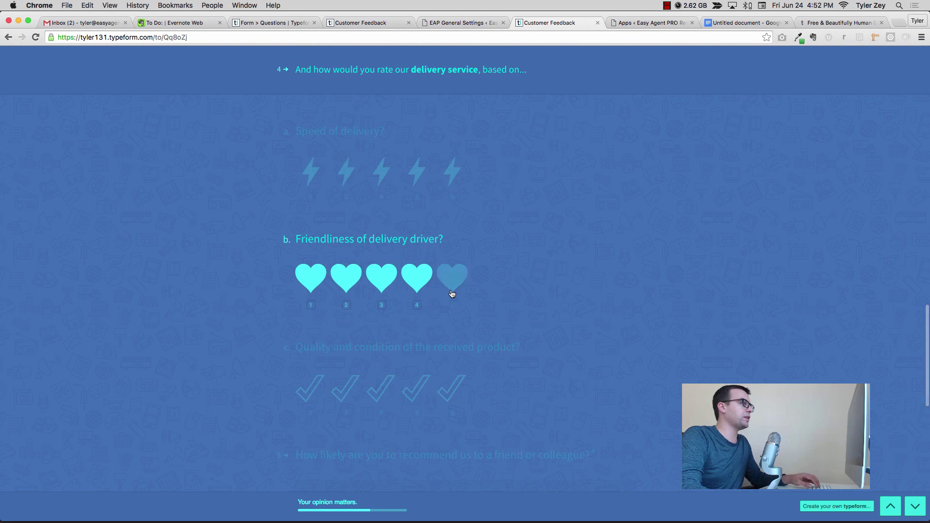
click(451, 293)
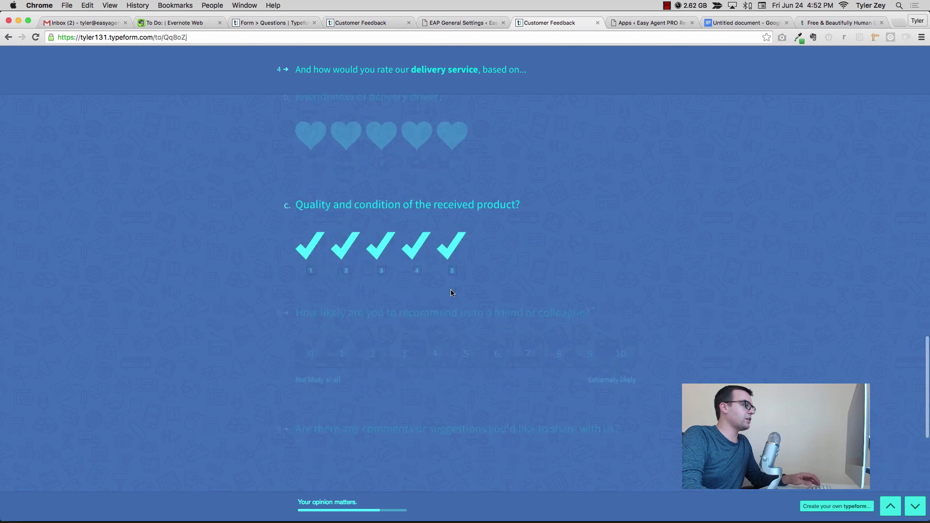
- Give a 9 for recommending, comment 'Love it!', enter an email and submit
click(595, 270)
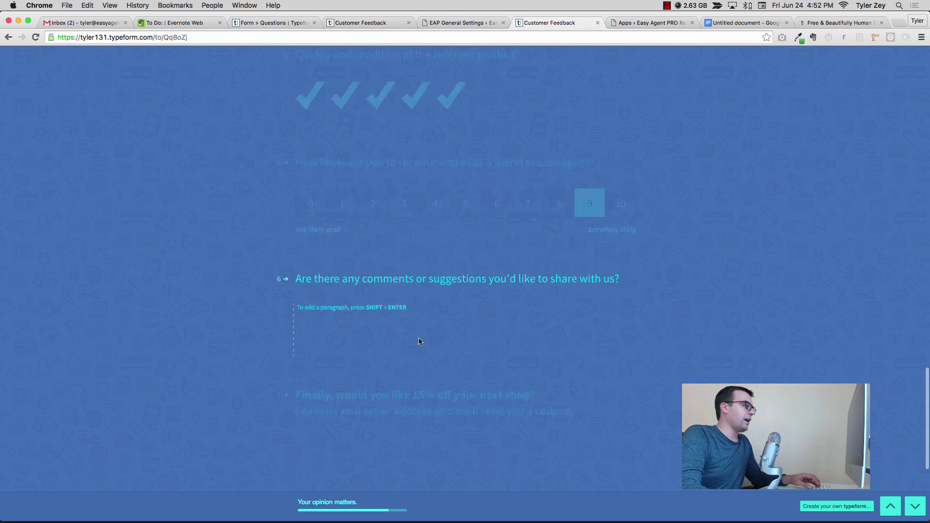
text(Love)
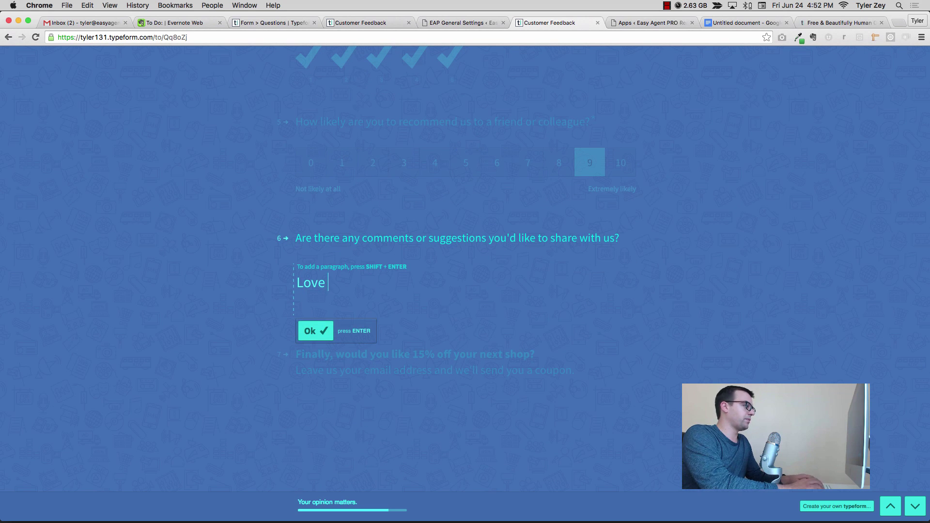
text( it!)
key(Return)
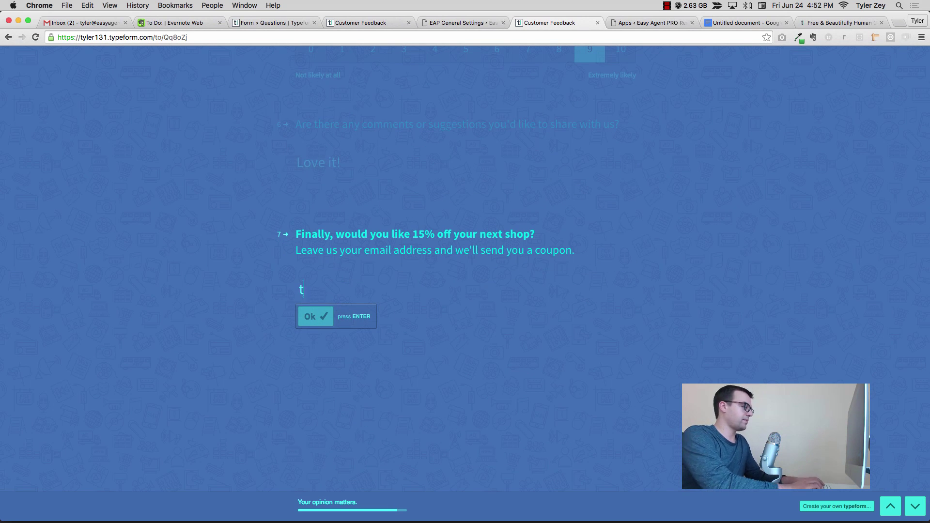
text(tyler)
text(om)
key(Return)
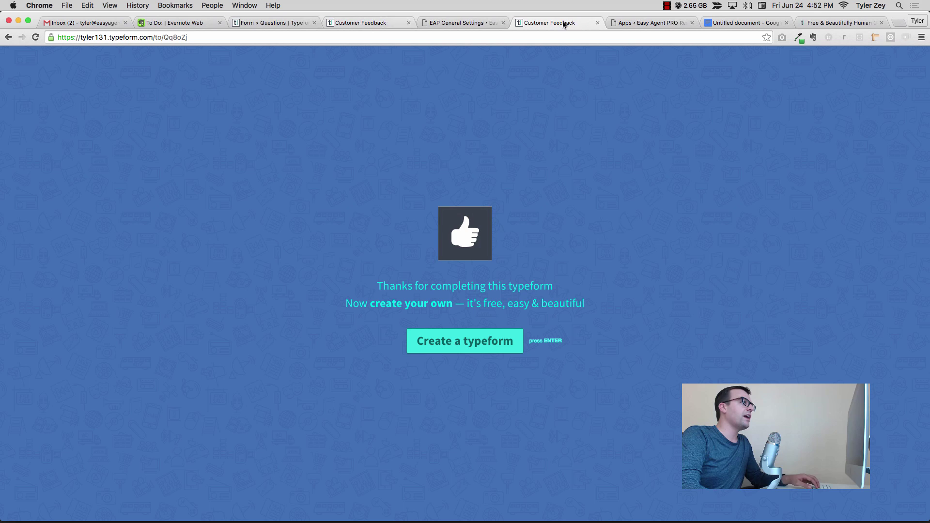
- Close the survey, open the form's Results, and select the answer 'Yes! We loved working with you'
click(597, 23)
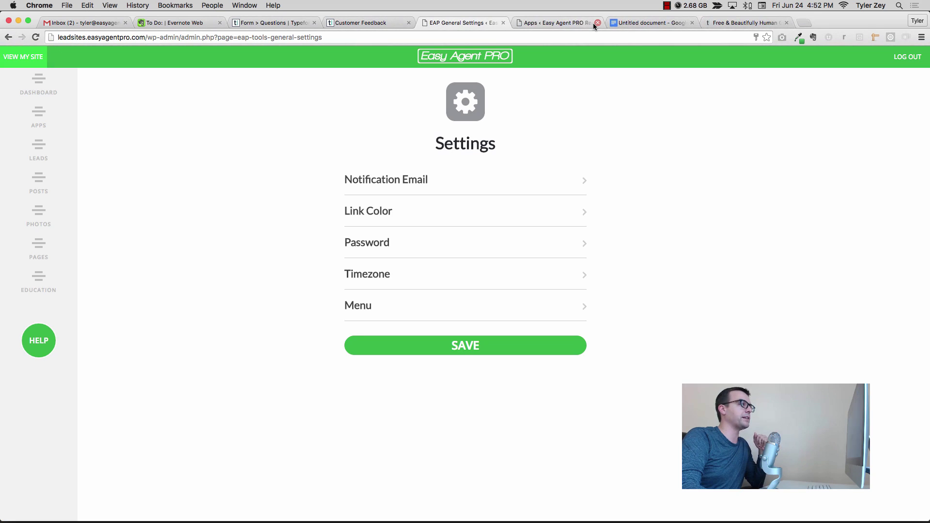
click(300, 22)
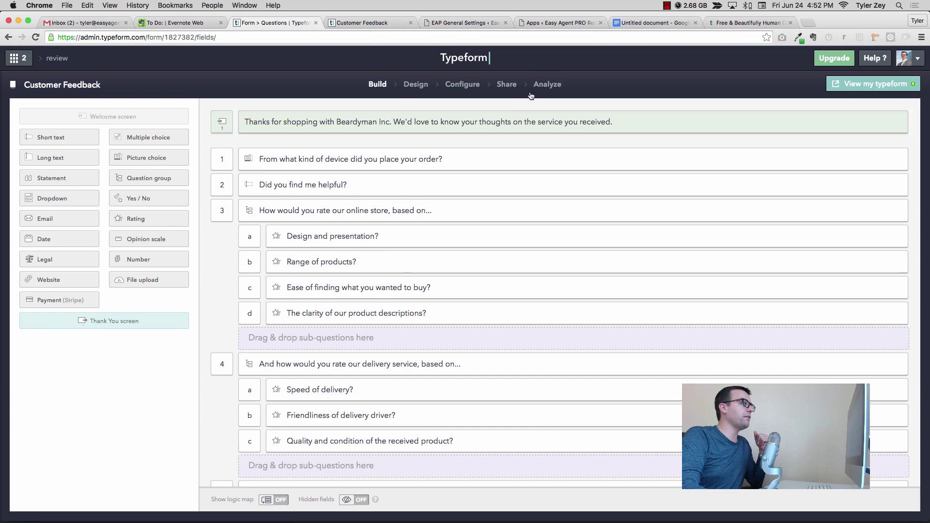
click(543, 84)
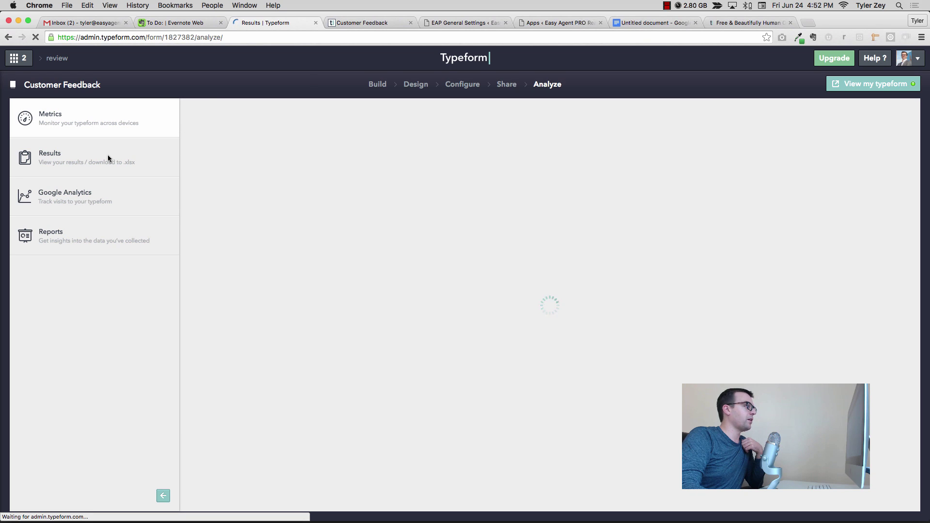
click(107, 158)
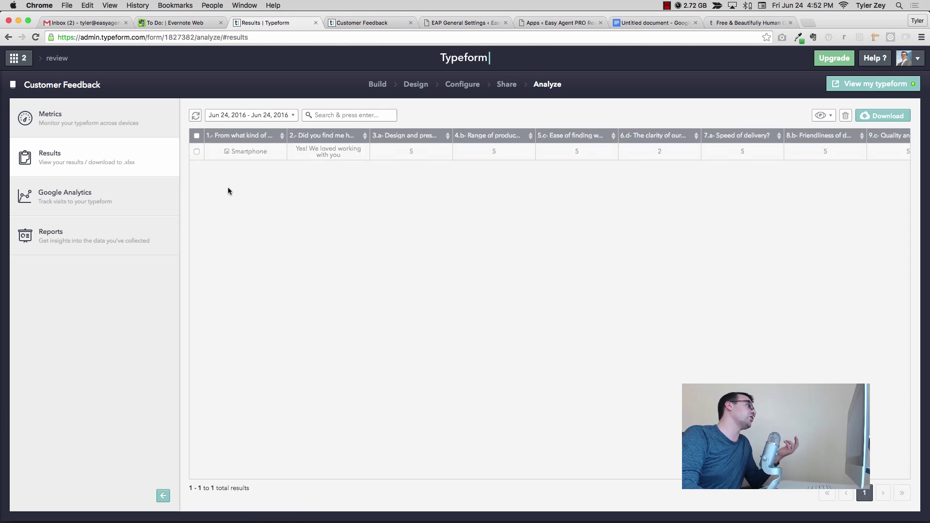
triple_click(341, 154)
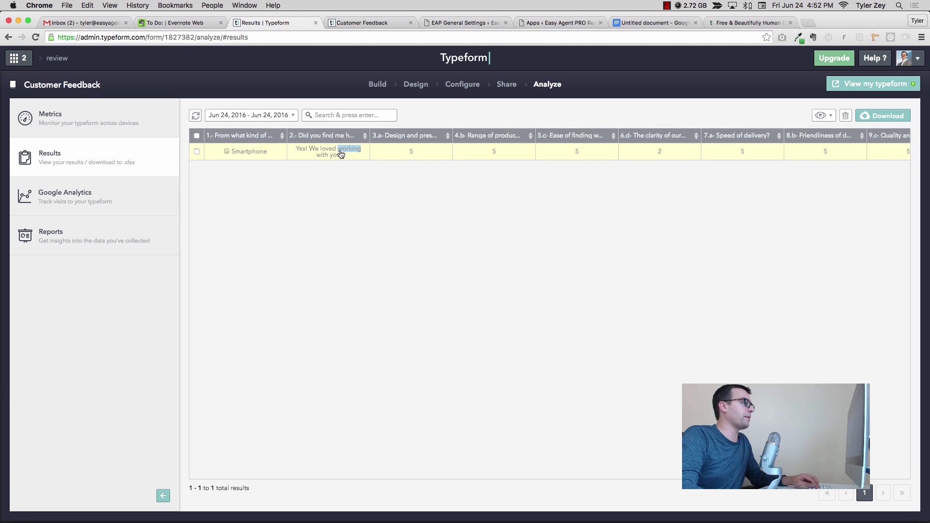
- Publish a five-star Brag Wall testimonial 'Yes! We loved working with you' titled 'Tyler'
click(582, 22)
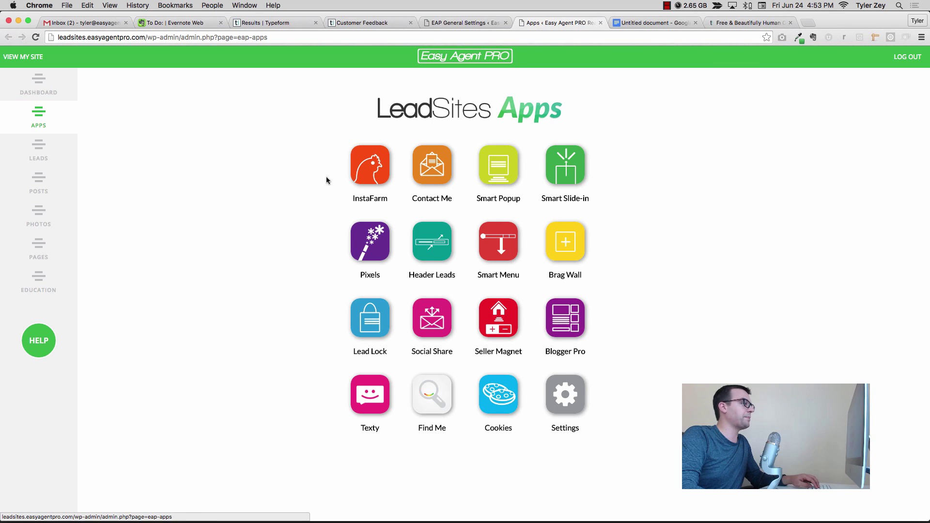
click(565, 242)
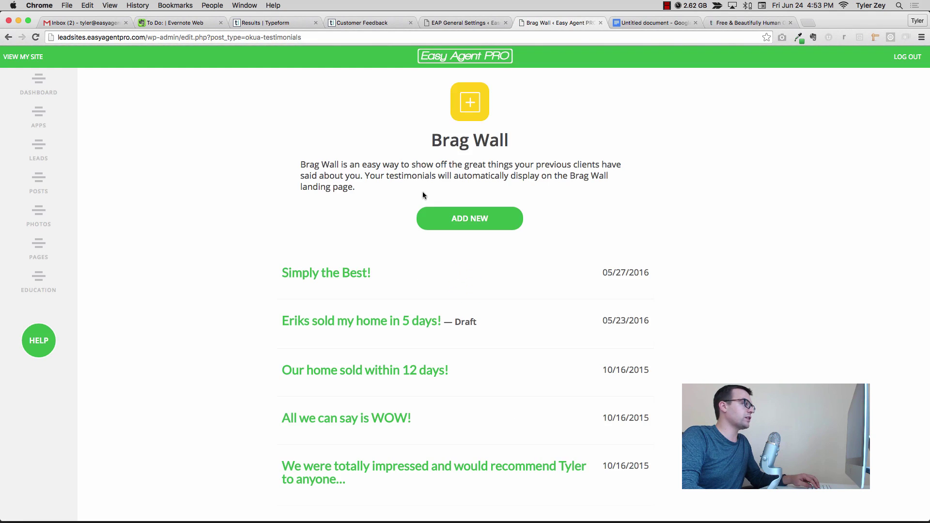
click(455, 218)
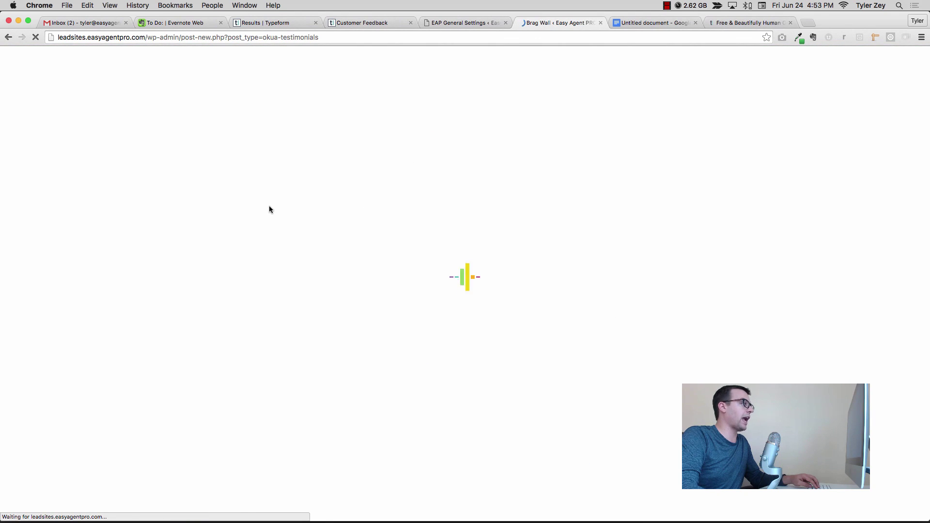
click(240, 195)
text(Yes! We loved working with you)
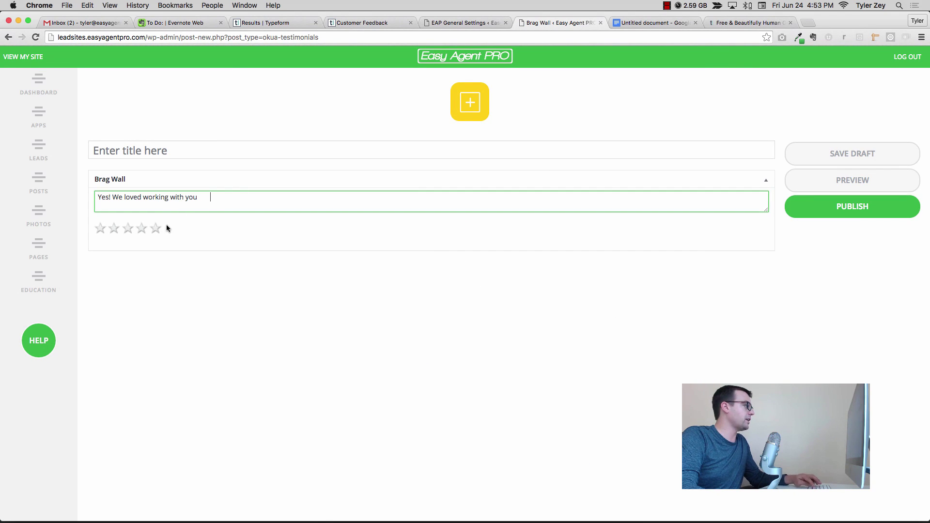
click(155, 232)
click(171, 155)
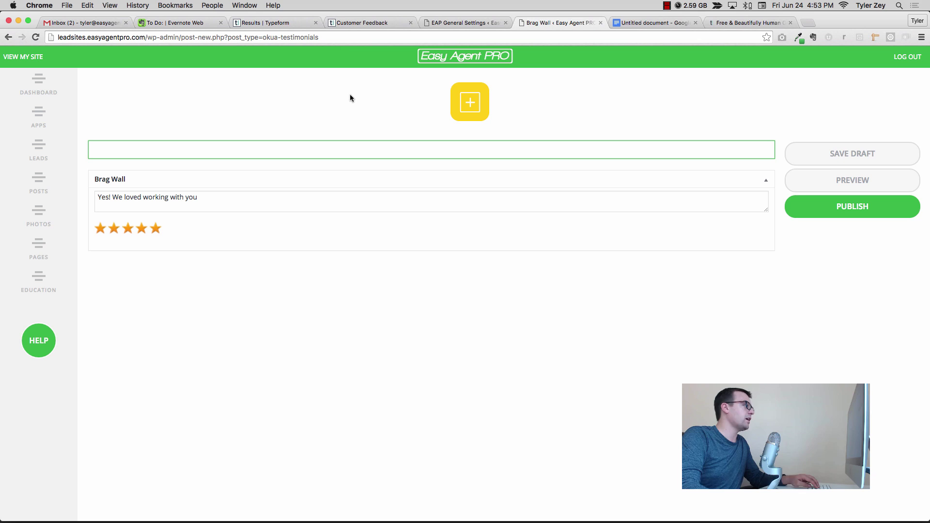
text(Tyler)
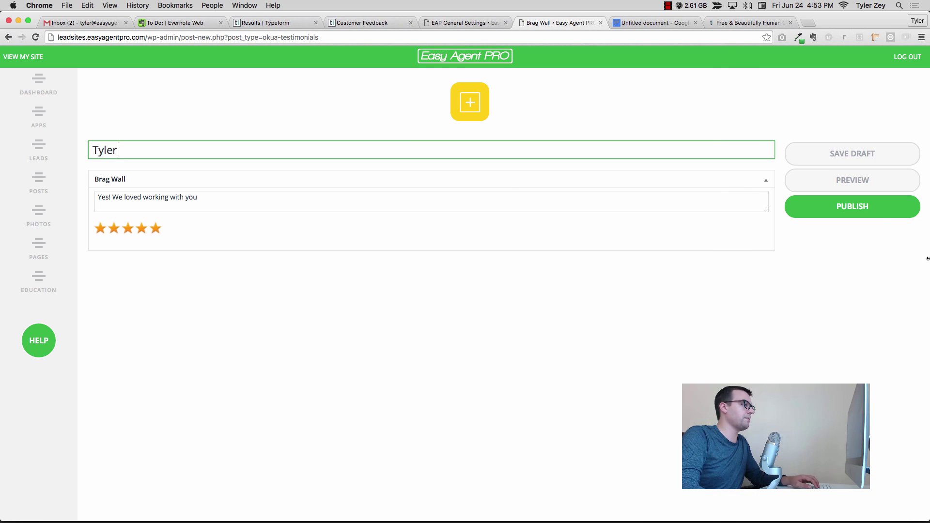
click(876, 212)
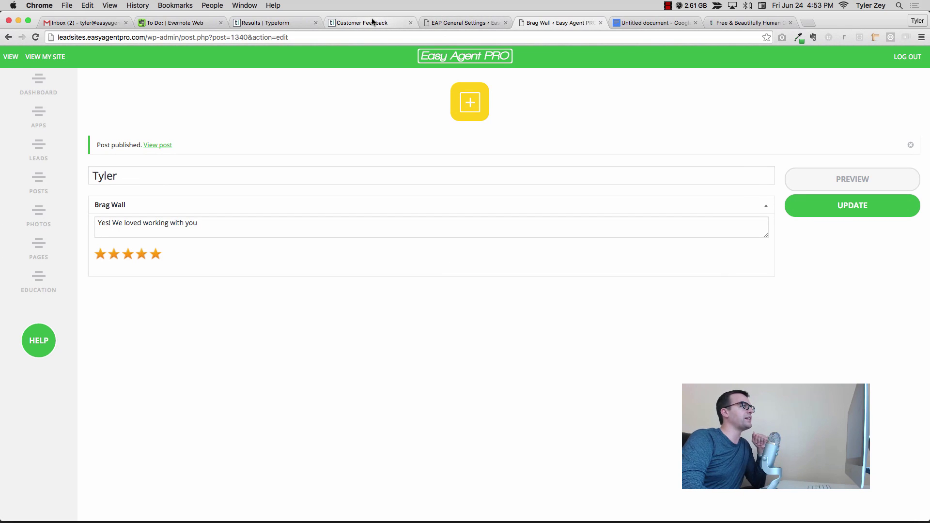
click(460, 22)
- Review the Typeform results, Brag Wall and live survey tabs, then close the Typeform editor
click(292, 25)
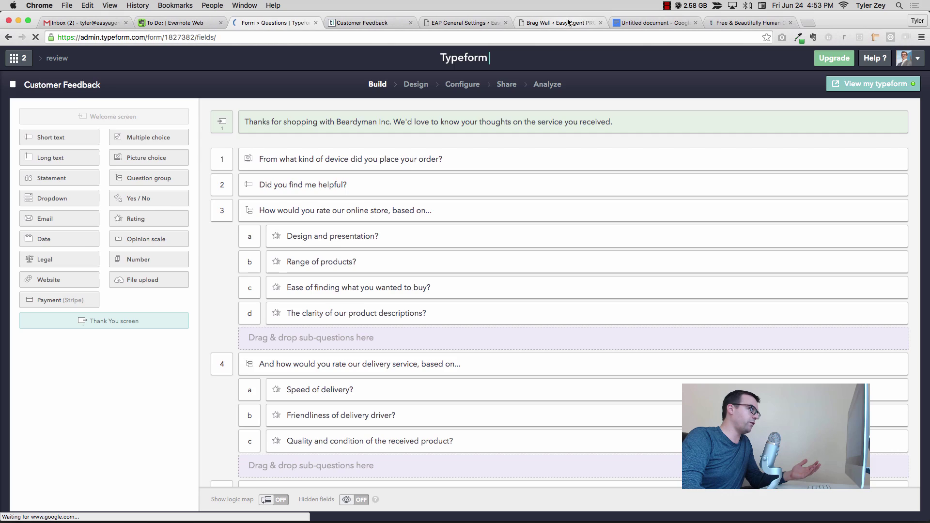
click(568, 23)
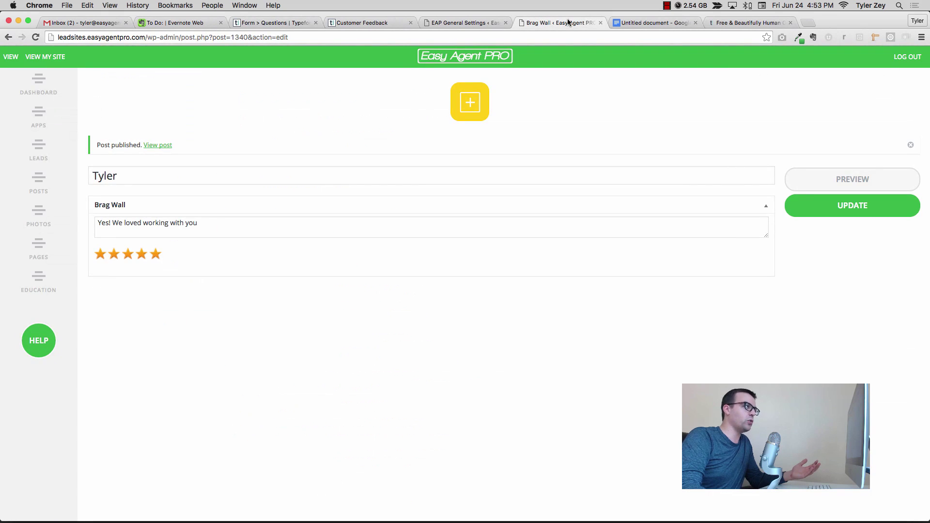
click(341, 21)
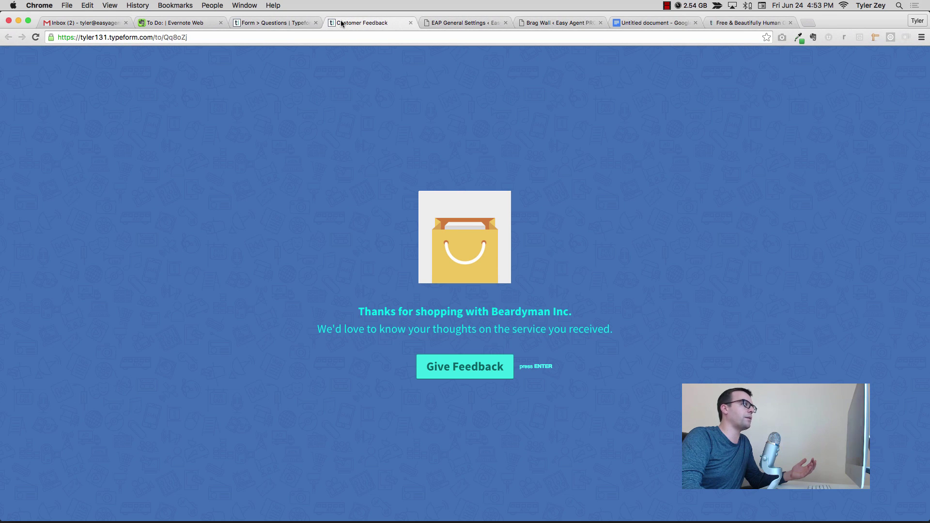
click(288, 22)
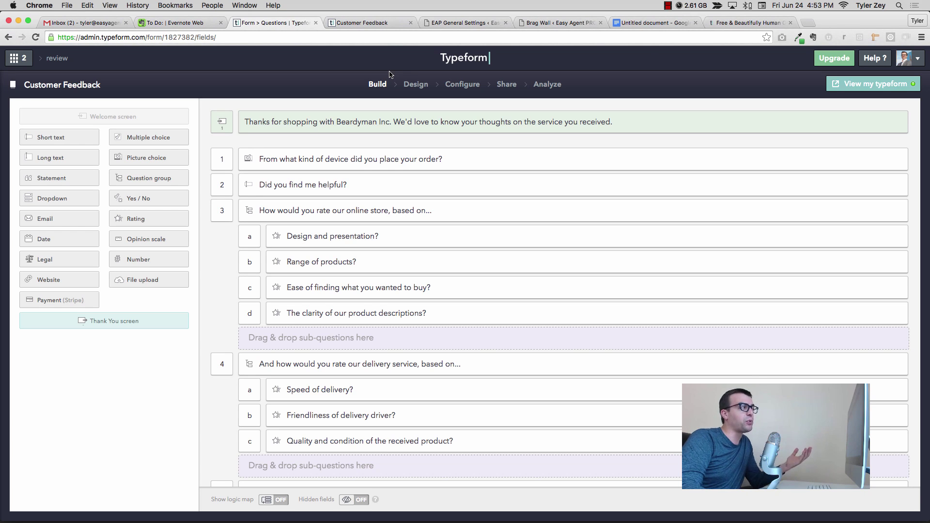
click(315, 23)
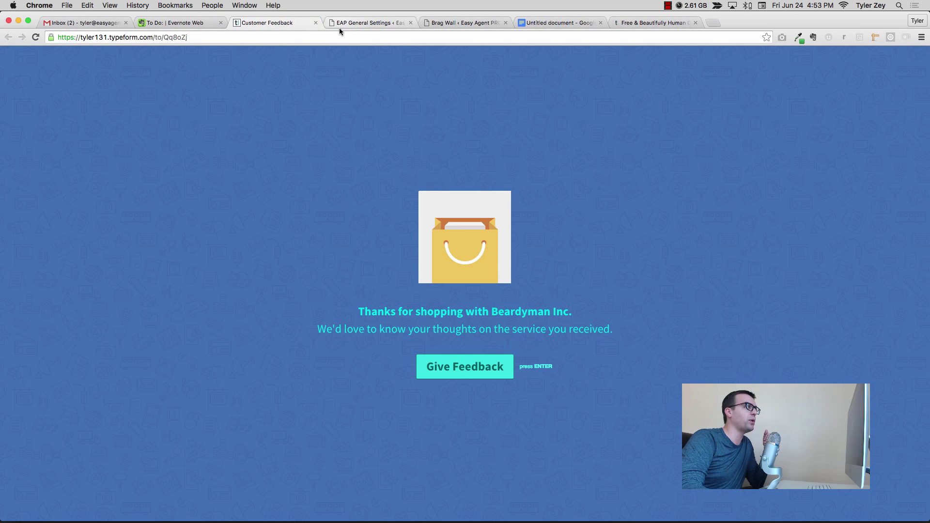
- Check the Easy Agent PRO menu settings and return to the Google Doc request
click(339, 28)
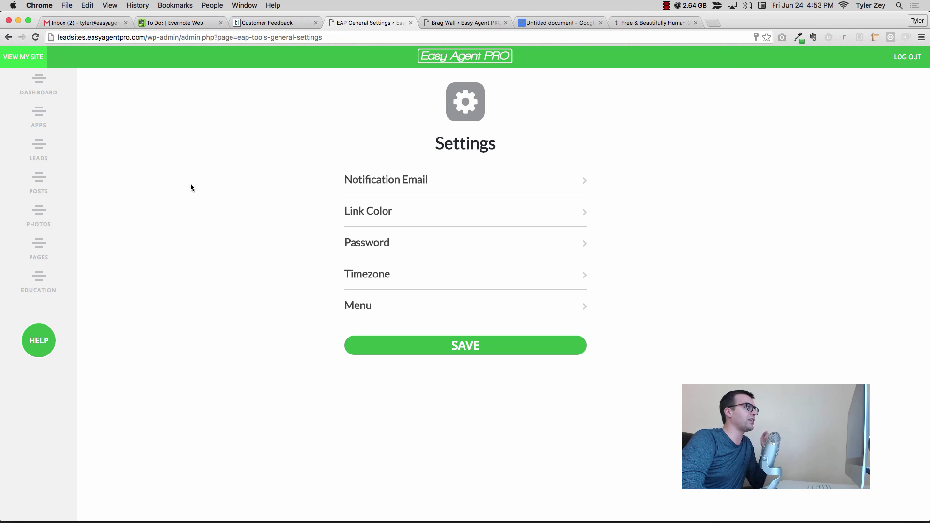
click(358, 306)
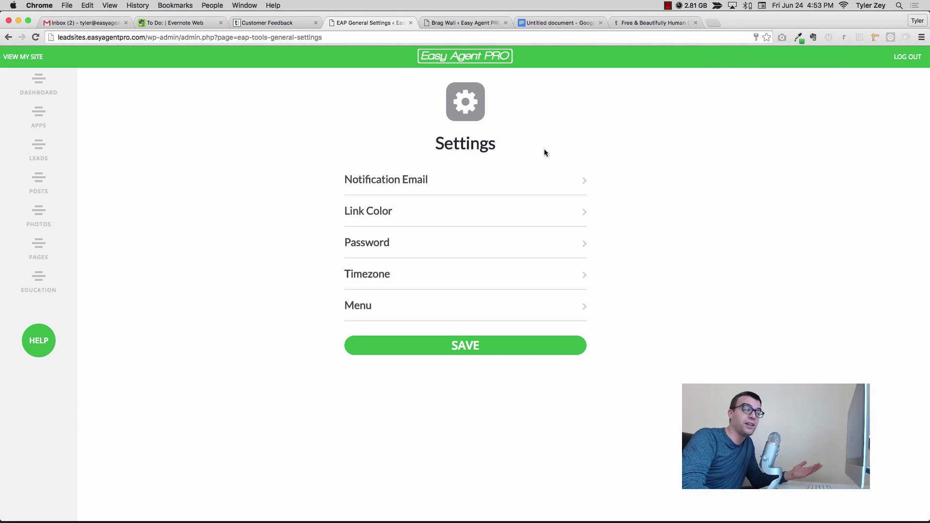
click(560, 22)
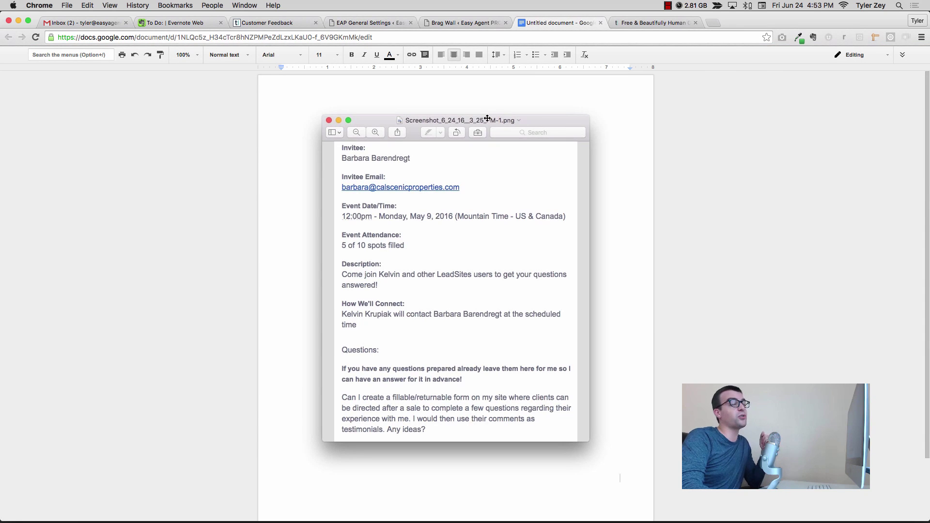